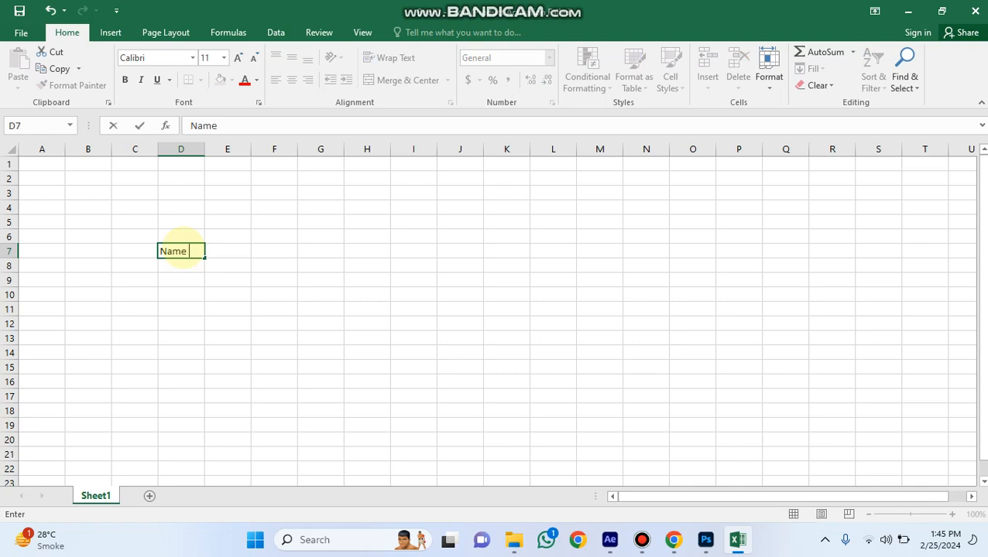
# Step: Complete the heading "Name of the students" in cell D7 and widen column D to fit it
pyautogui.write('of the studen')
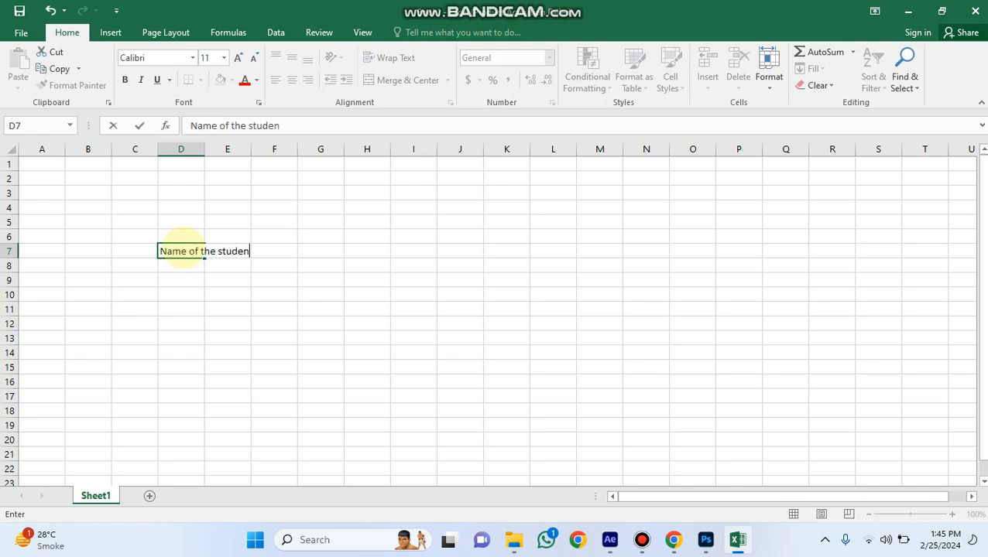
pyautogui.write('ts')
pyautogui.click(285, 323)
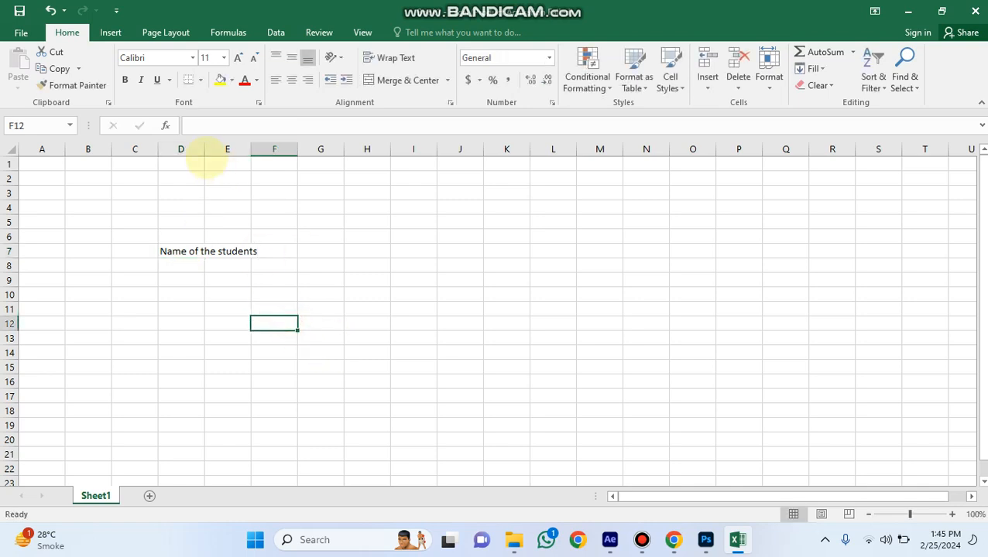
pyautogui.moveTo(205, 149); pyautogui.dragTo(286, 149)
pyautogui.click(306, 281)
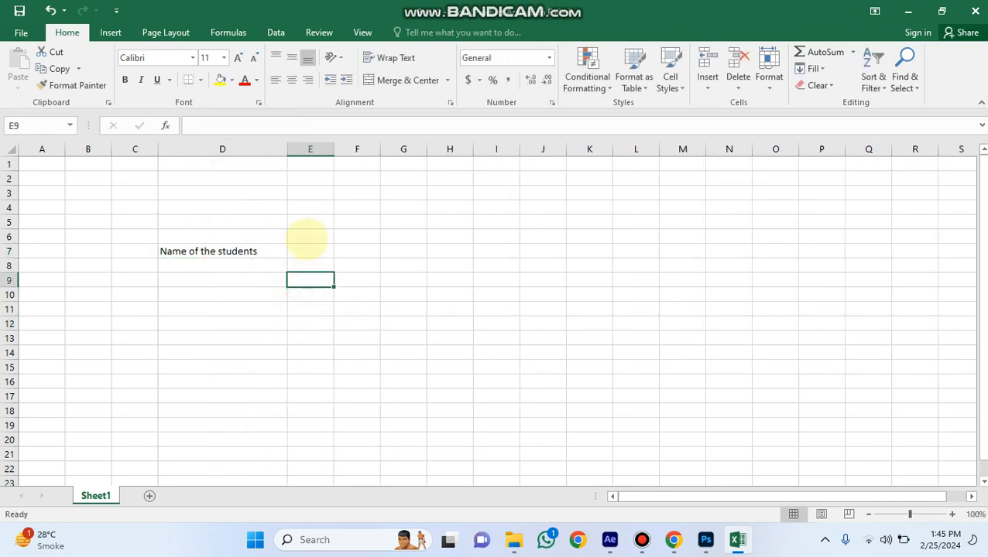
# Step: Enter 1 in cell E7 and fill the number series across row 7 up to 30 in column AH
pyautogui.click(307, 249)
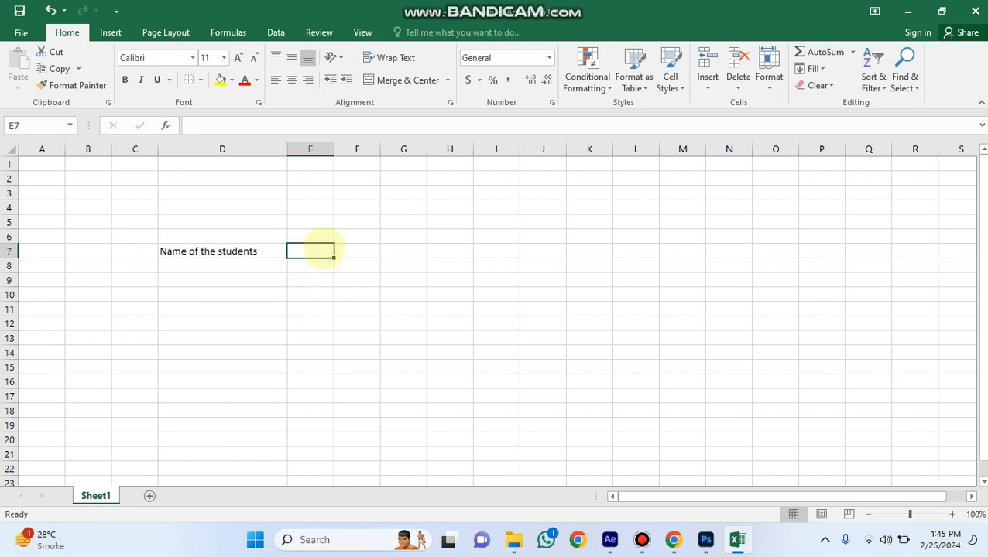
pyautogui.write('1')
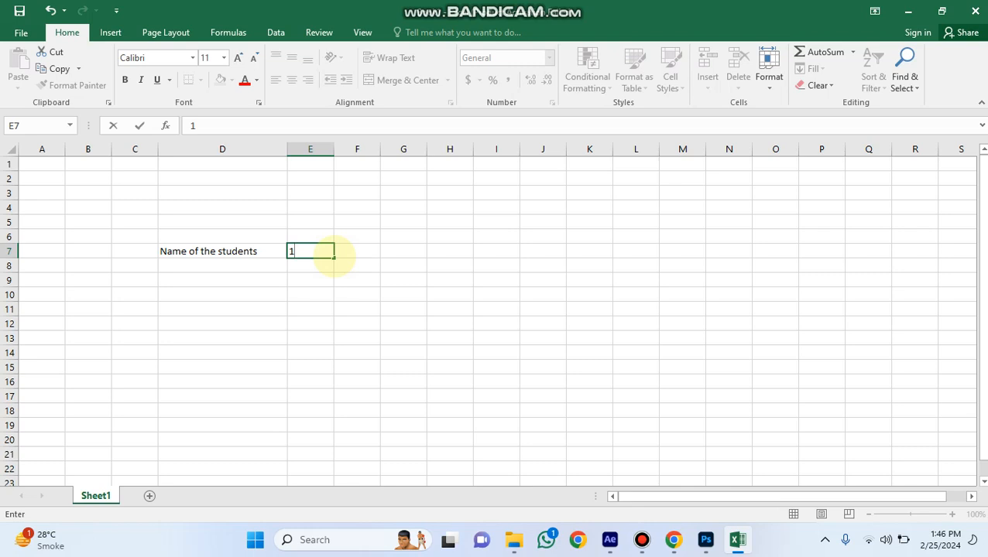
pyautogui.moveTo(334, 256); pyautogui.dragTo(933, 255)
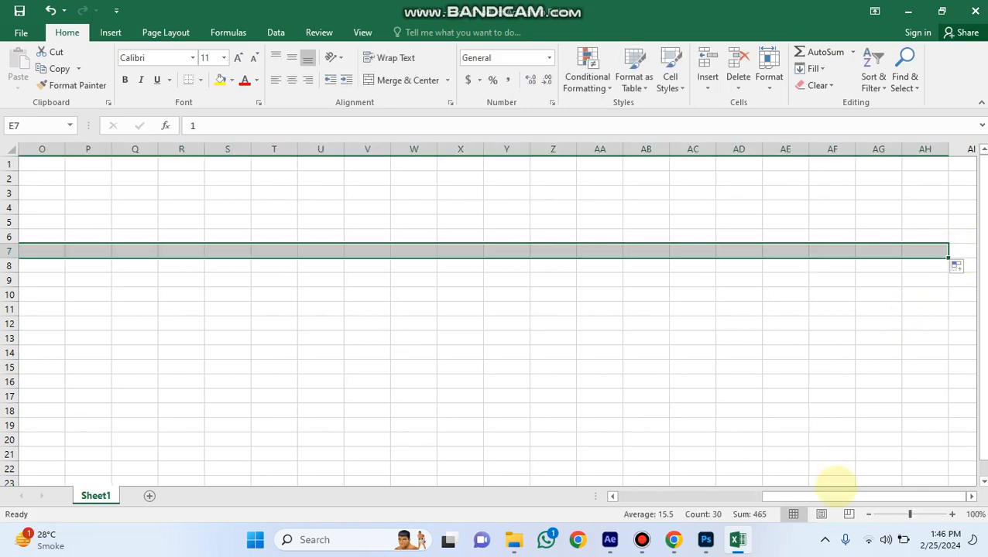
pyautogui.moveTo(878, 496); pyautogui.dragTo(612, 499)
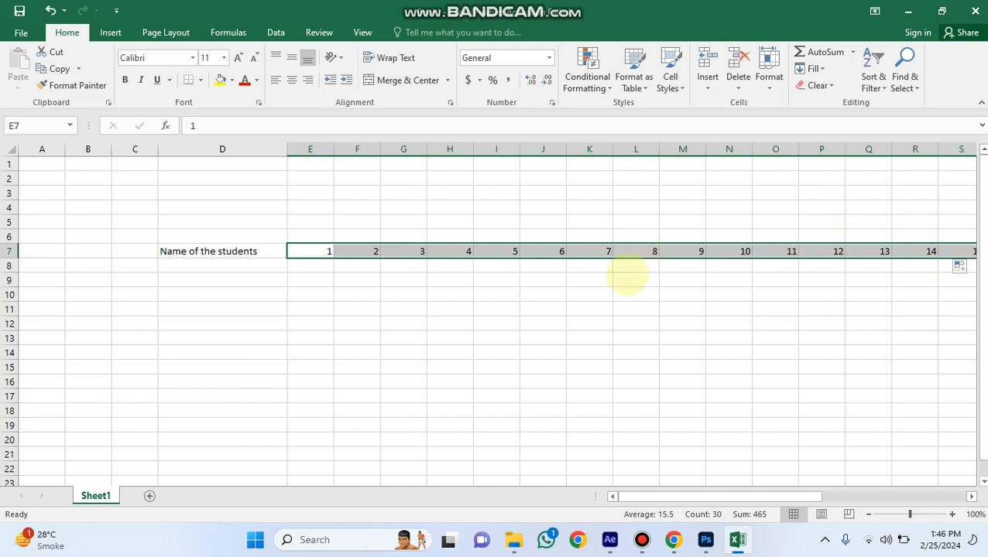
pyautogui.click(628, 279)
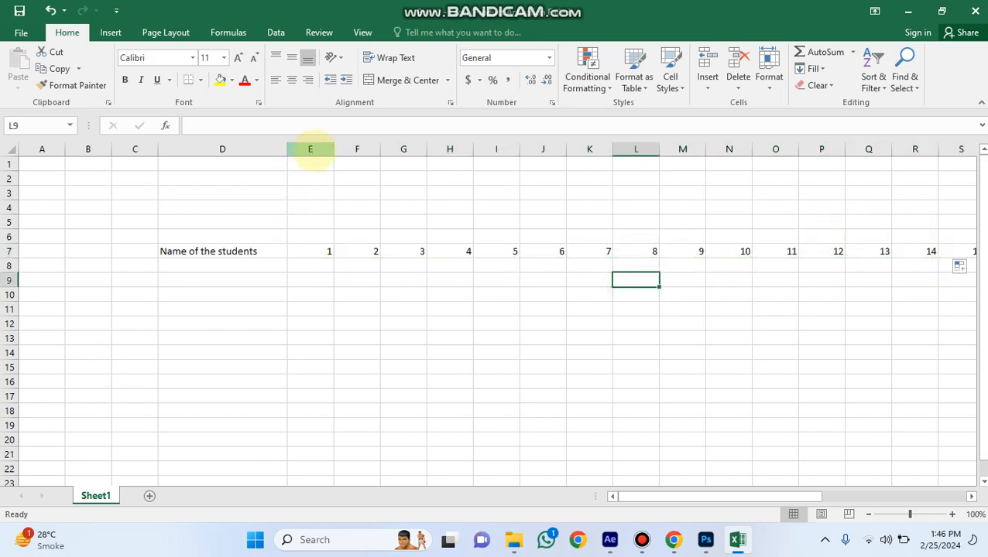
pyautogui.click(310, 148)
pyautogui.rightClick(312, 149)
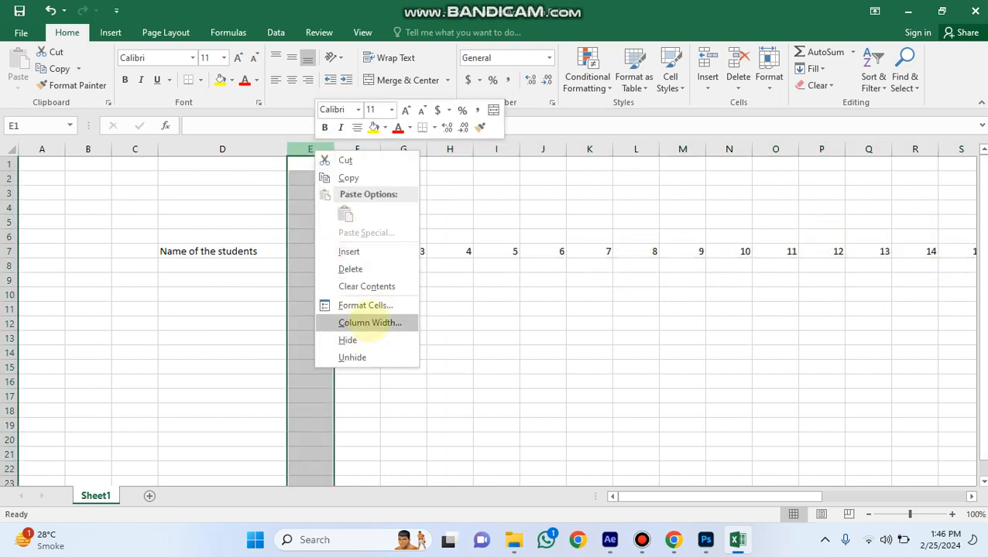
pyautogui.click(370, 323)
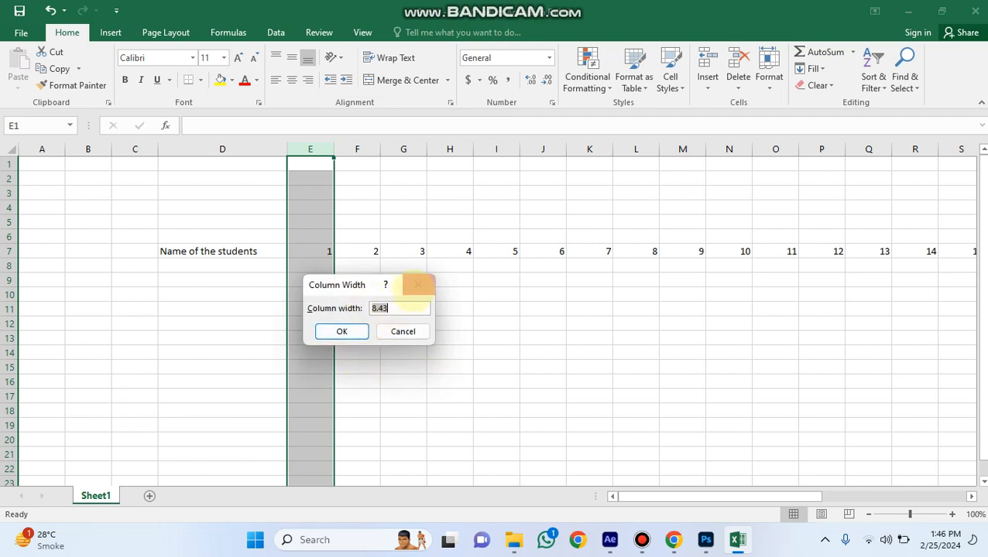
pyautogui.click(418, 285)
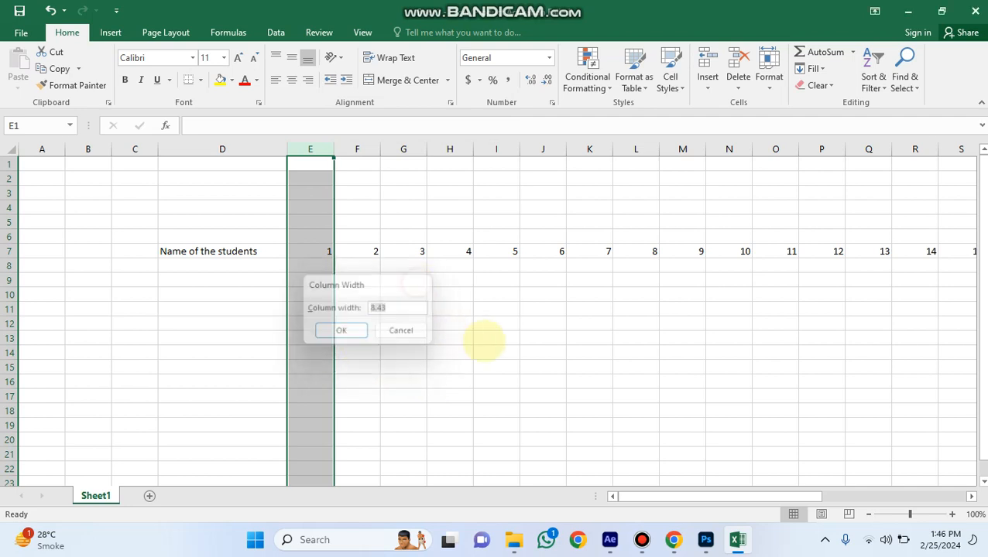
pyautogui.click(483, 341)
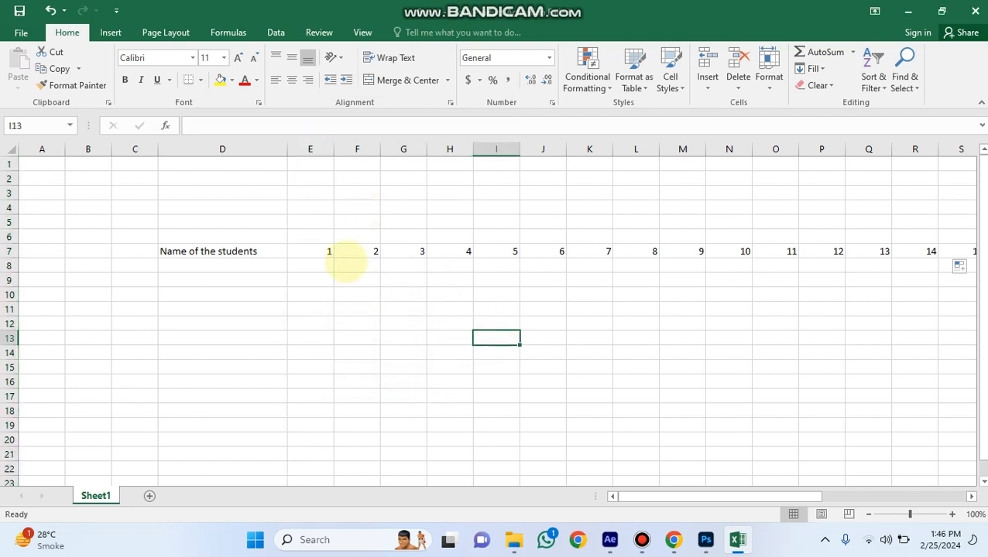
pyautogui.moveTo(329, 250); pyautogui.dragTo(546, 248)
pyautogui.click(542, 338)
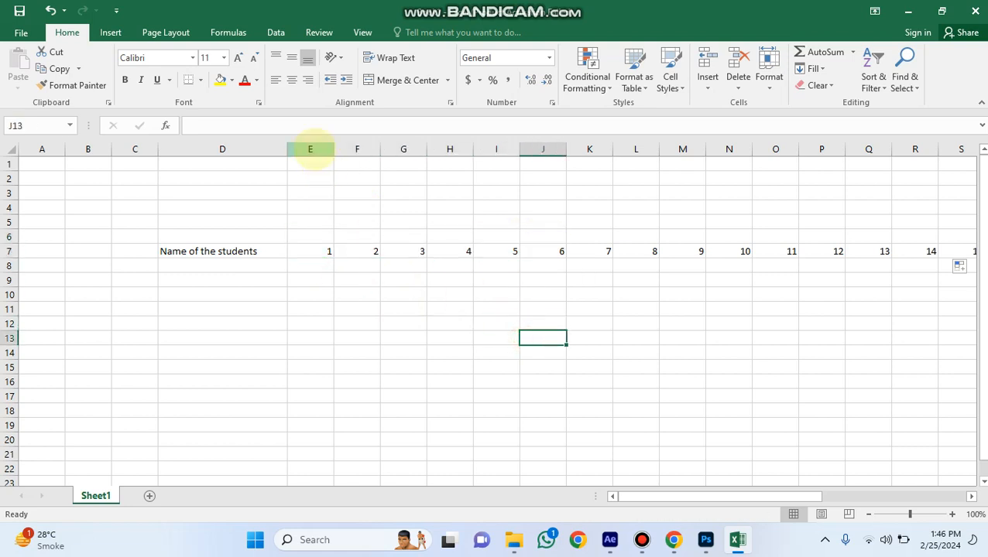
# Step: Set the width of columns E through AH, which hold the day numbers, to 4
pyautogui.moveTo(310, 148); pyautogui.dragTo(877, 171)
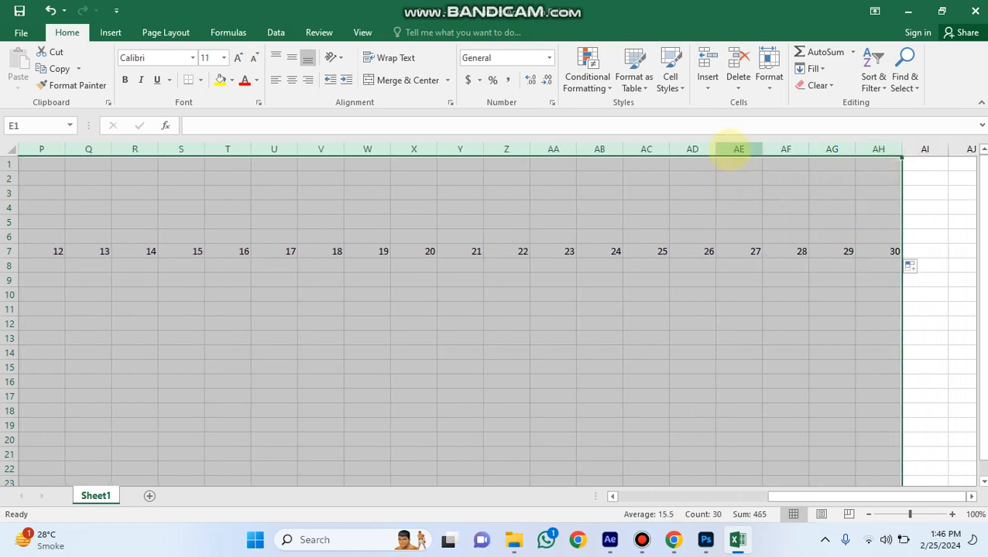
pyautogui.rightClick(736, 150)
pyautogui.click(785, 322)
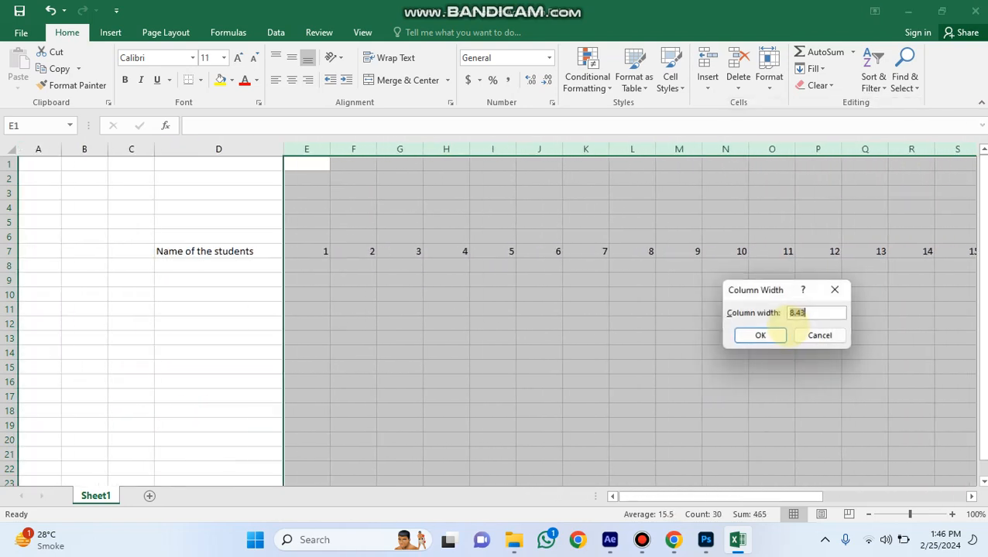
pyautogui.write('4')
pyautogui.click(759, 336)
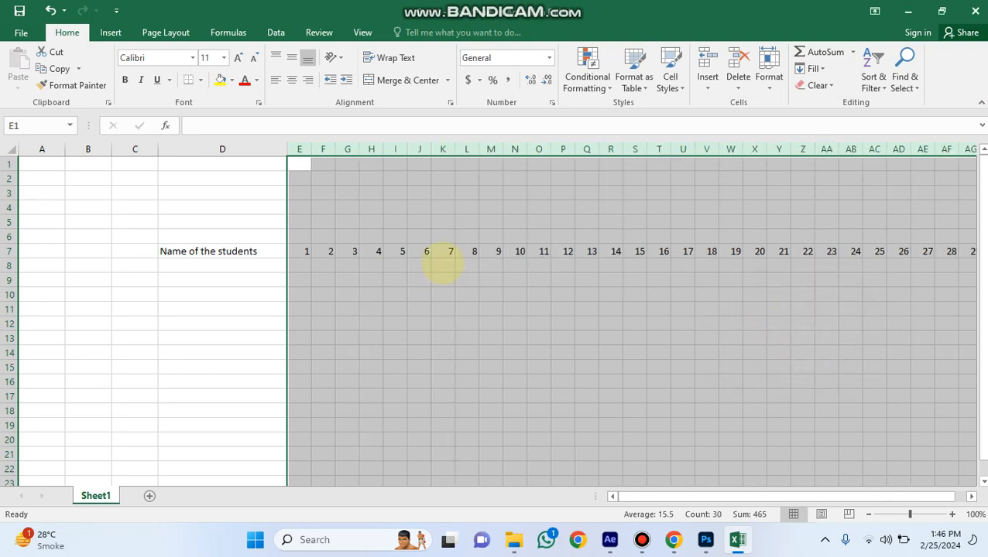
pyautogui.click(87, 150)
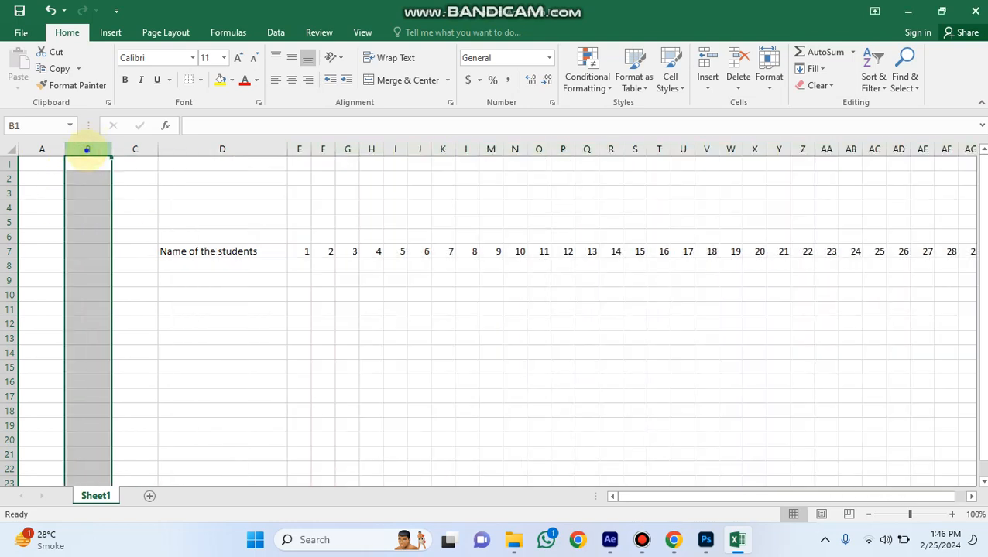
pyautogui.rightClick(87, 149)
pyautogui.click(136, 322)
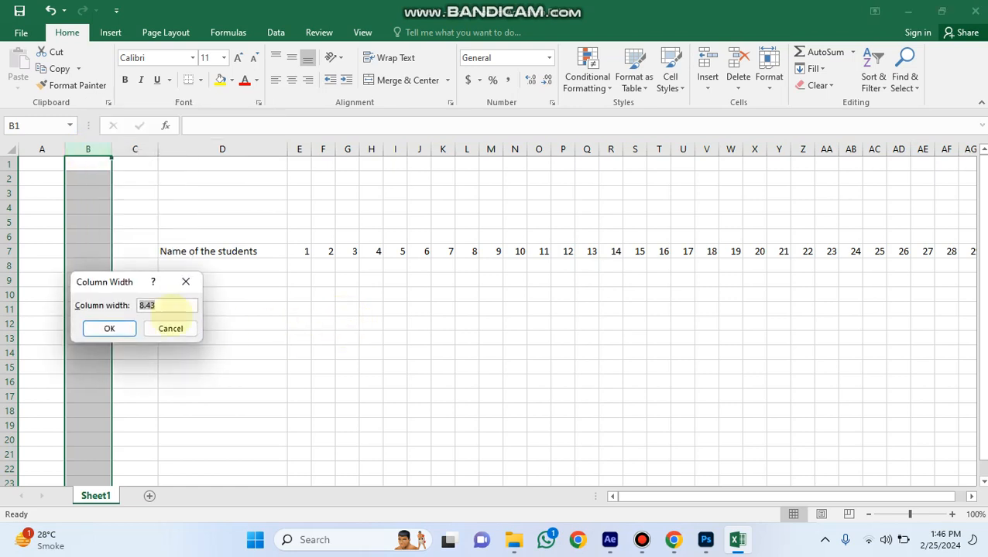
pyautogui.click(106, 325)
pyautogui.click(168, 328)
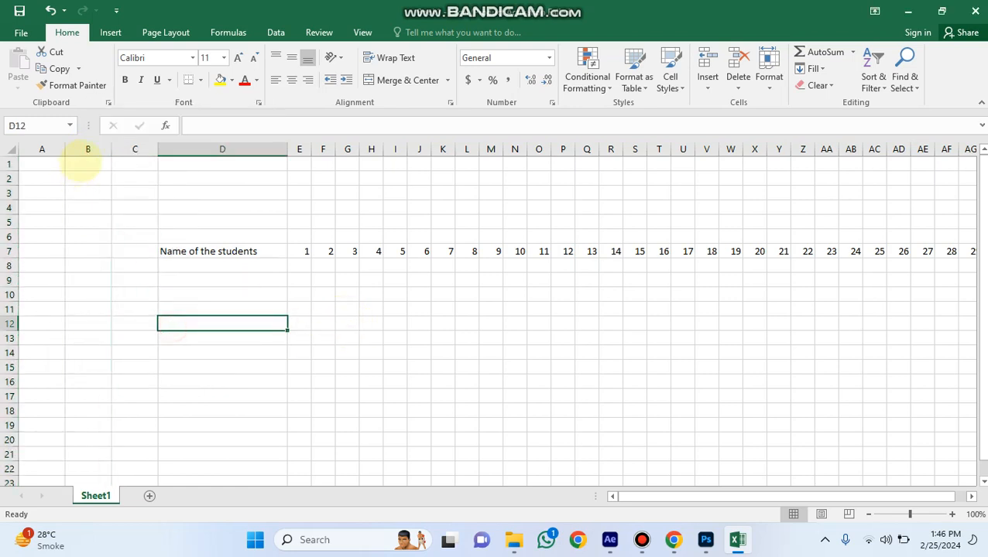
# Step: Delete two empty columns before the student name column, leaving only column A ahead of it
pyautogui.click(88, 150)
pyautogui.rightClick(87, 150)
pyautogui.click(123, 270)
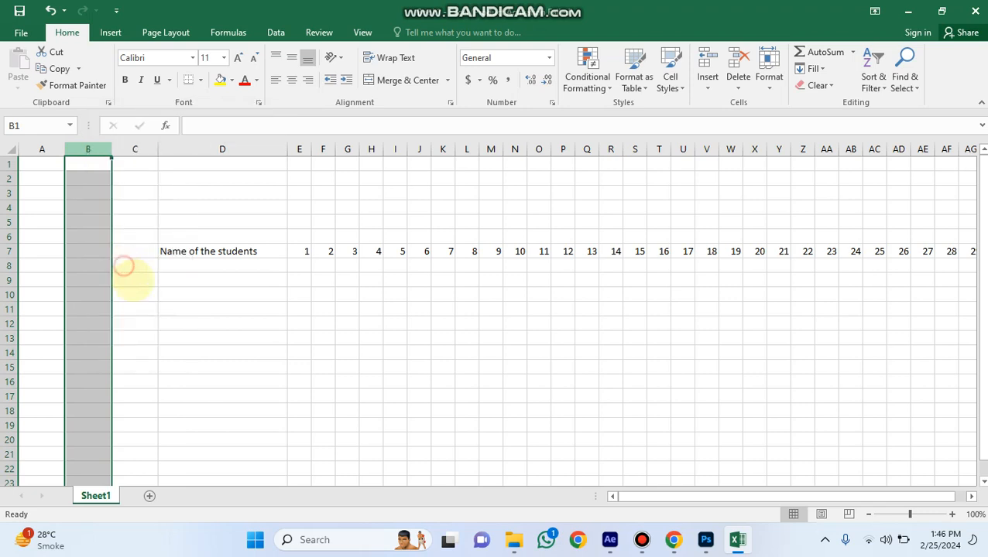
pyautogui.click(300, 353)
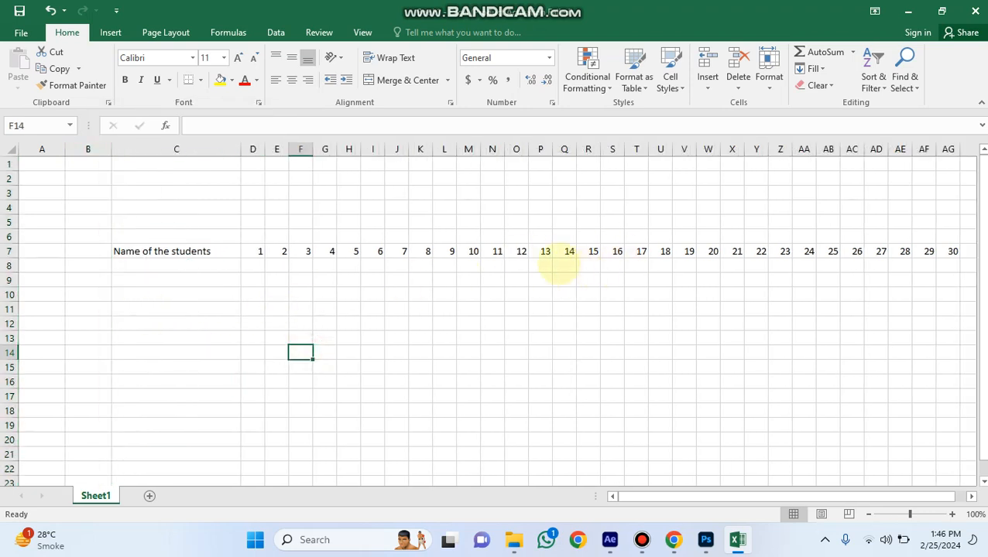
pyautogui.click(84, 150)
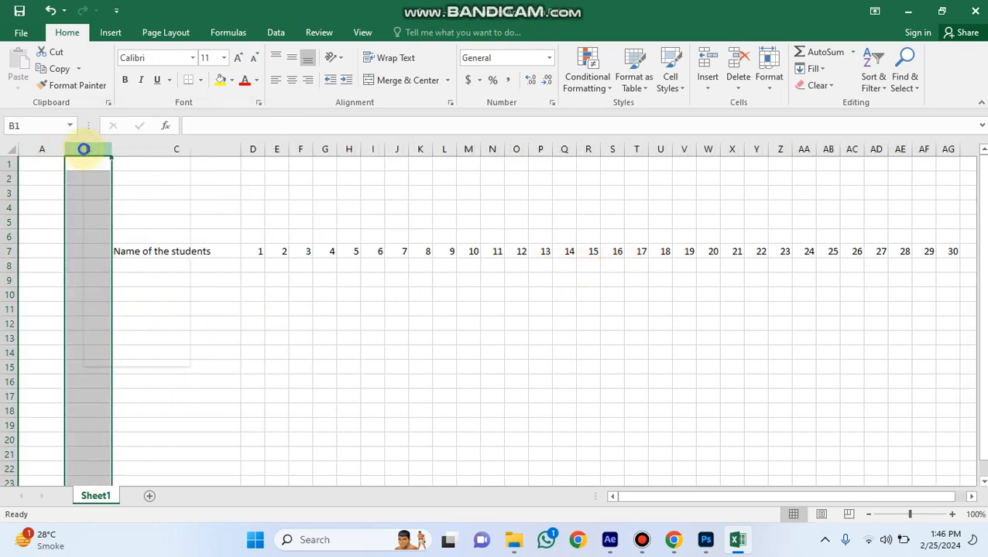
pyautogui.rightClick(86, 149)
pyautogui.click(123, 268)
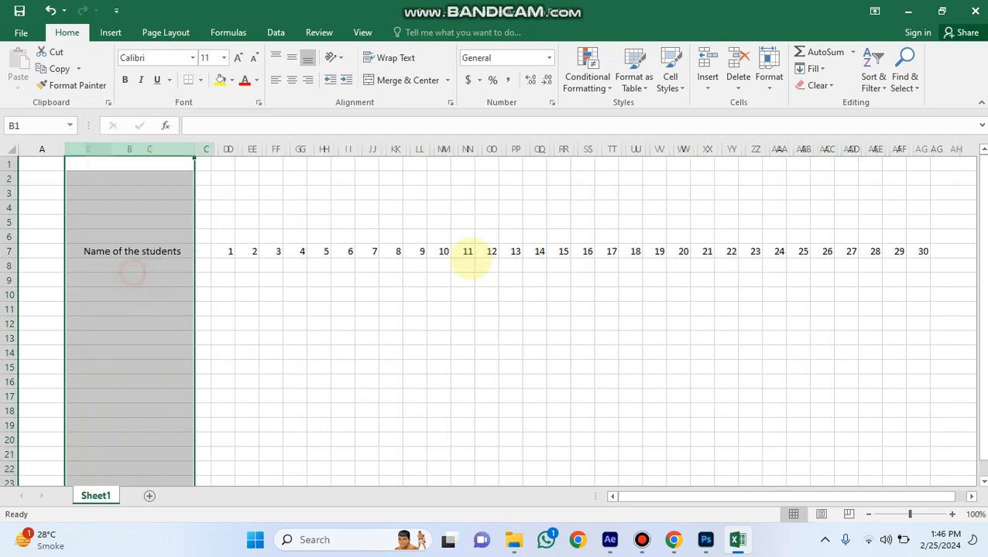
pyautogui.click(667, 280)
# Step: Add the headings "Total P" in cell AG7 and "Total A" in cell AH7 after day 30
pyautogui.click(933, 253)
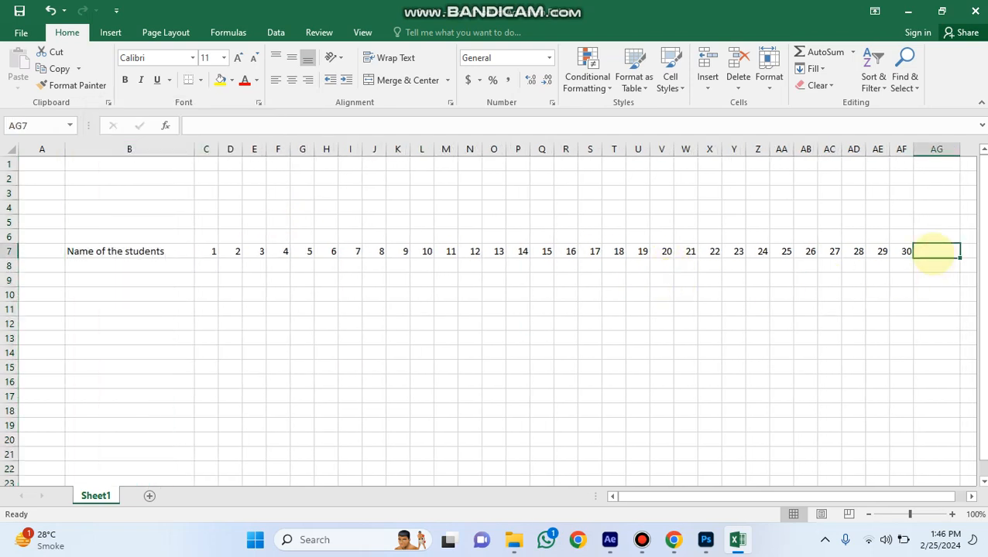
pyautogui.write('Total')
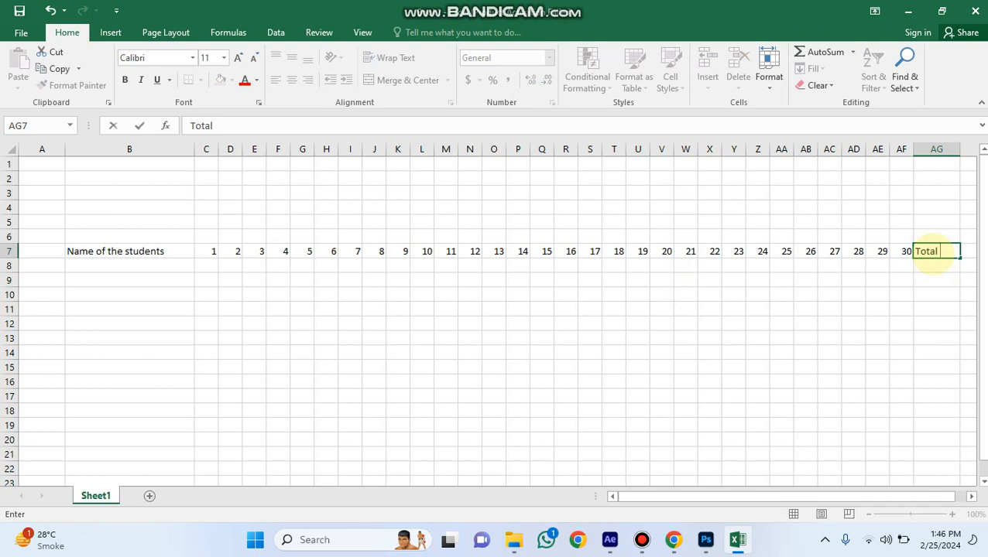
pyautogui.write(' P')
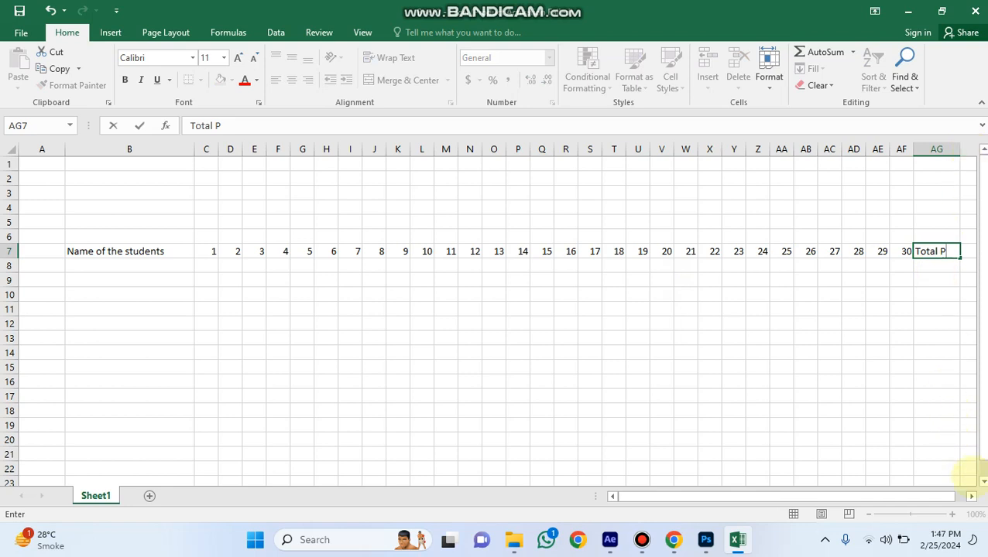
pyautogui.click(971, 497)
pyautogui.click(807, 251)
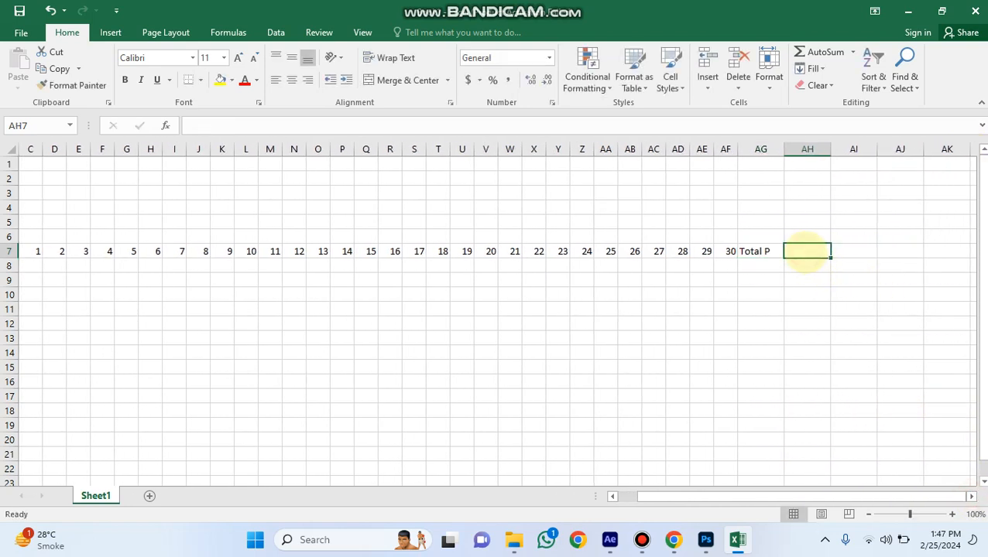
pyautogui.write('Total A')
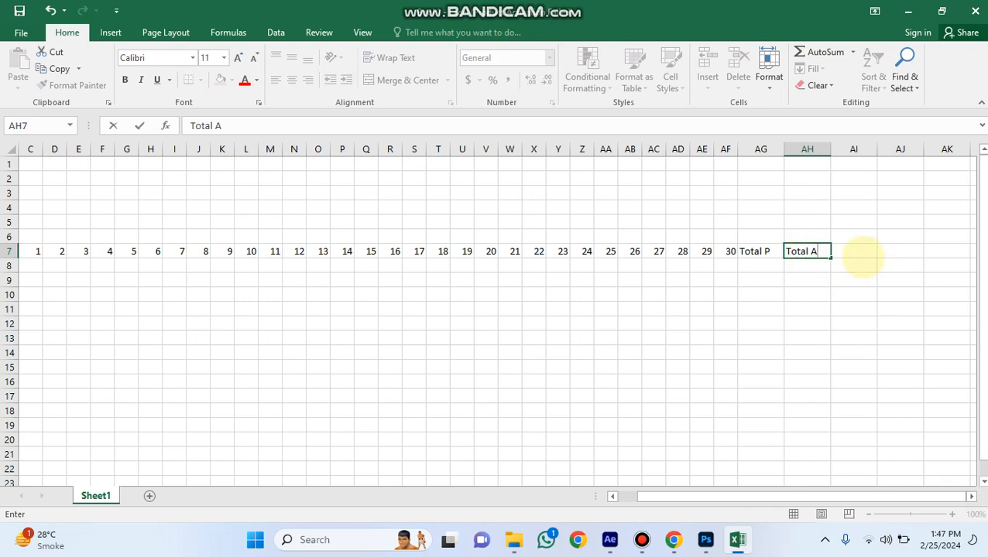
pyautogui.click(855, 252)
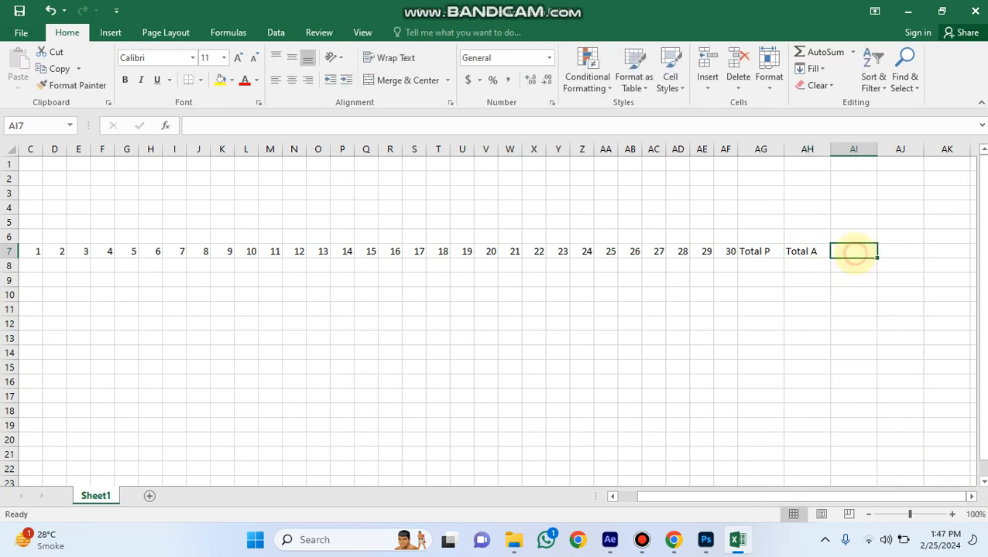
pyautogui.write('Sala')
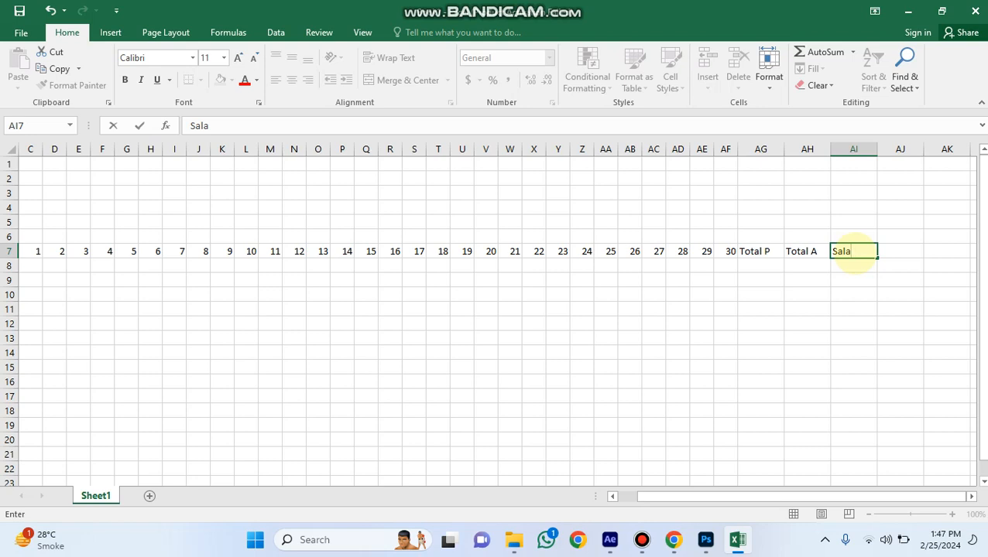
pyautogui.click(809, 321)
pyautogui.click(844, 252)
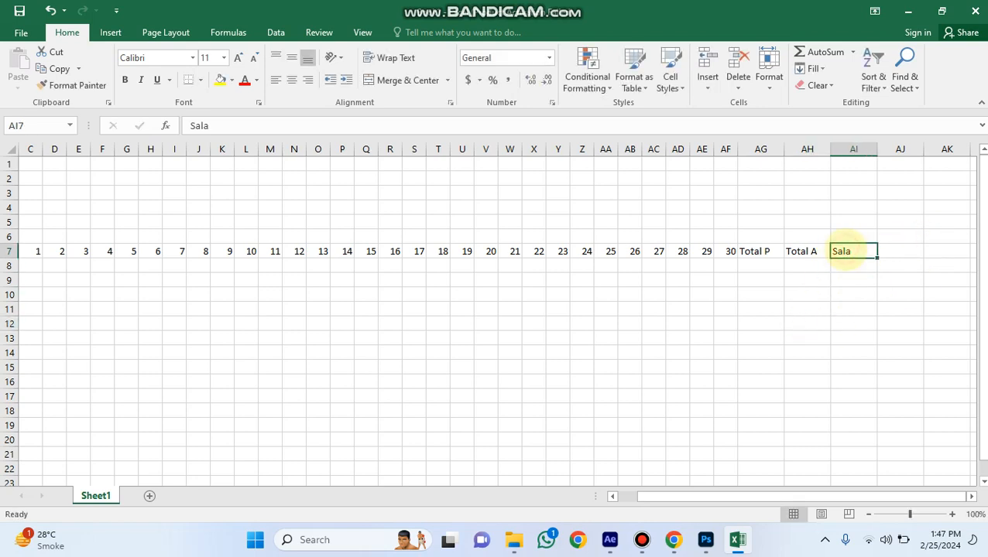
pyautogui.write('Total A')
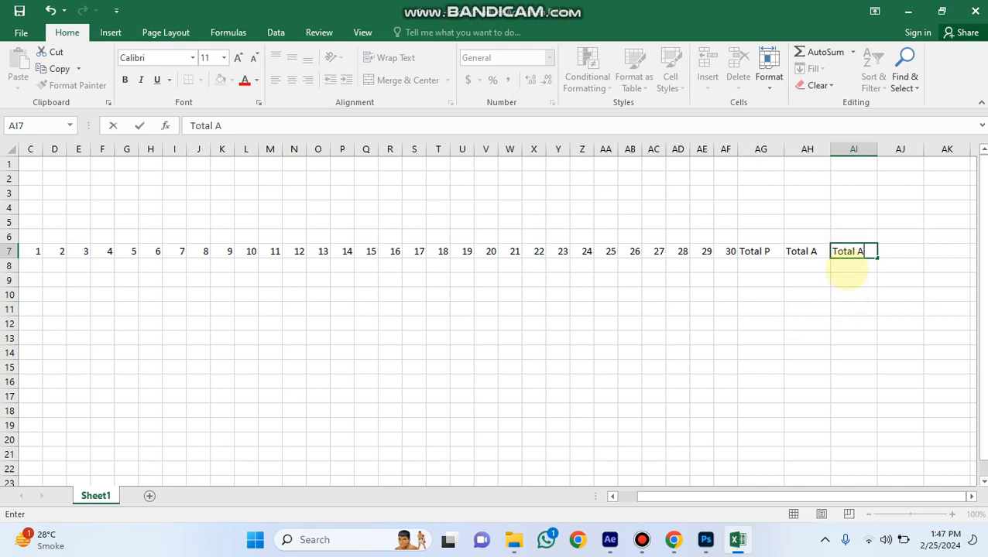
pyautogui.click(844, 194)
pyautogui.click(847, 250)
pyautogui.press('Delete')
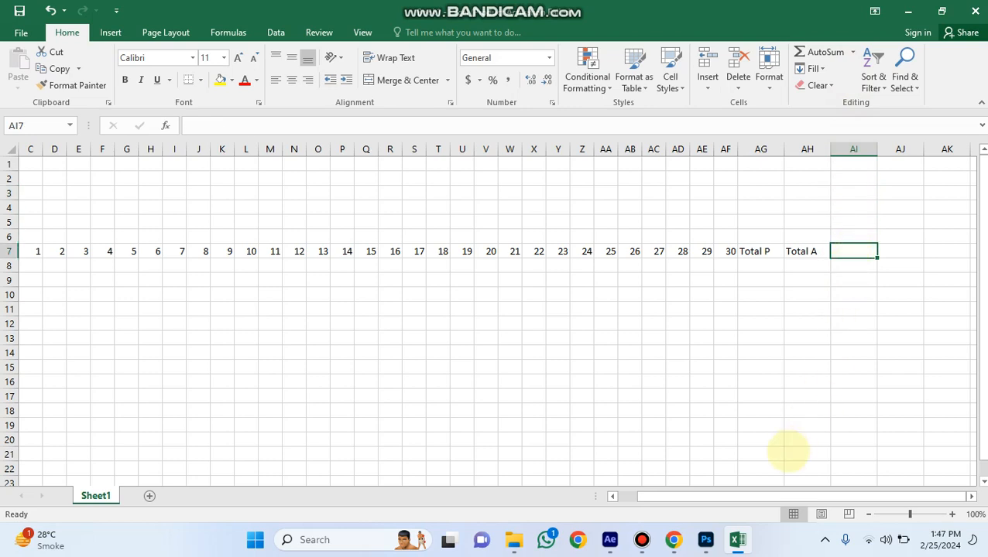
pyautogui.moveTo(760, 498); pyautogui.dragTo(760, 497)
pyautogui.click(805, 352)
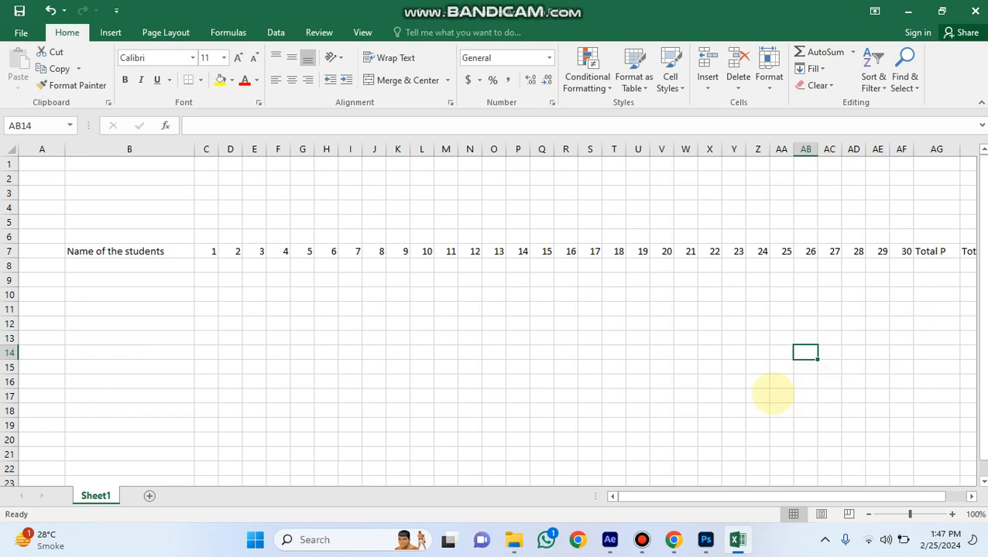
pyautogui.click(280, 294)
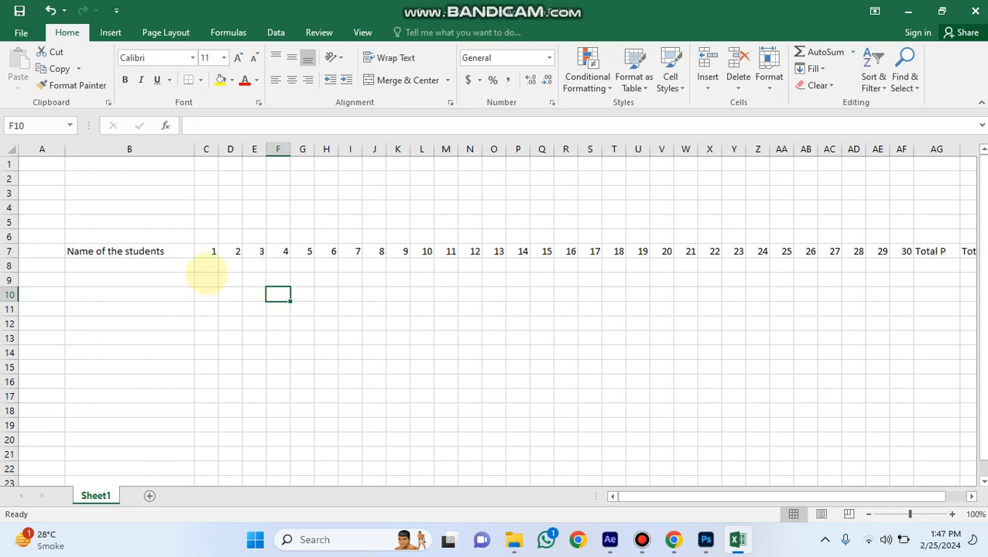
# Step: Delete the empty column A ahead of the student name column
pyautogui.click(132, 267)
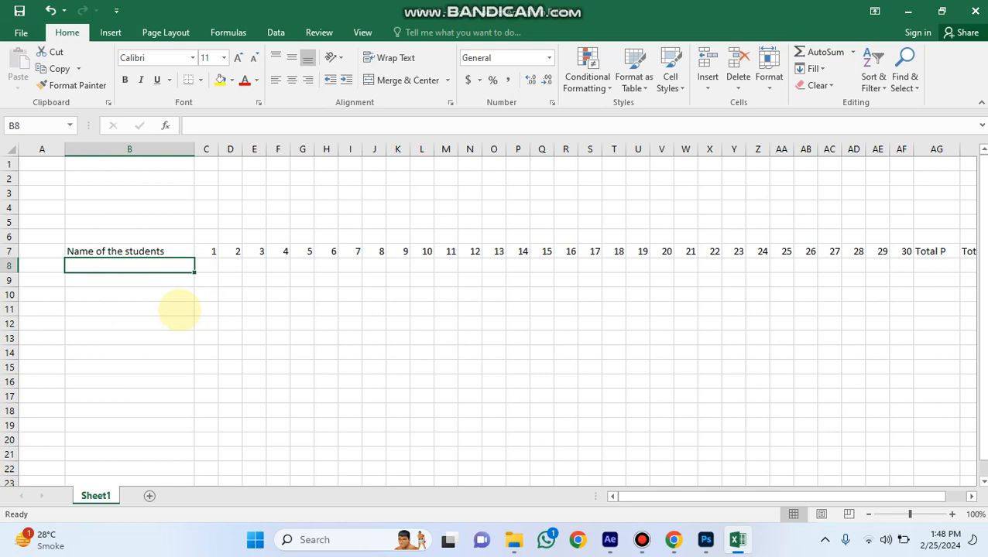
pyautogui.click(94, 265)
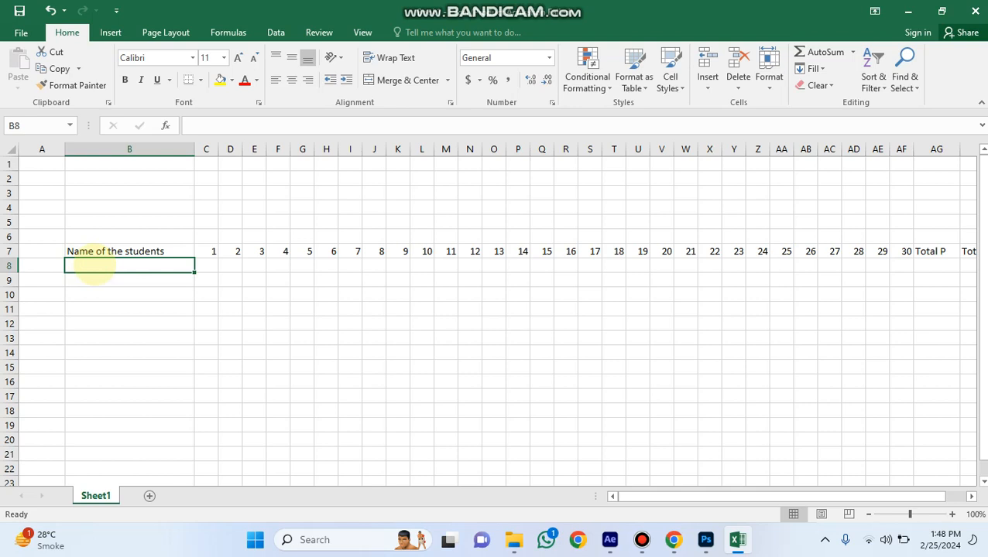
pyautogui.click(38, 149)
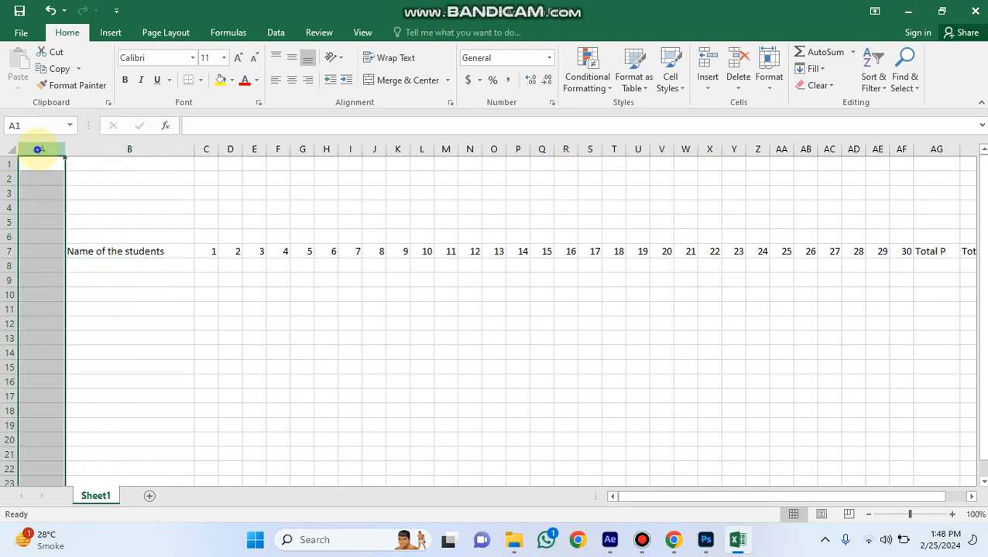
pyautogui.rightClick(38, 150)
pyautogui.click(90, 269)
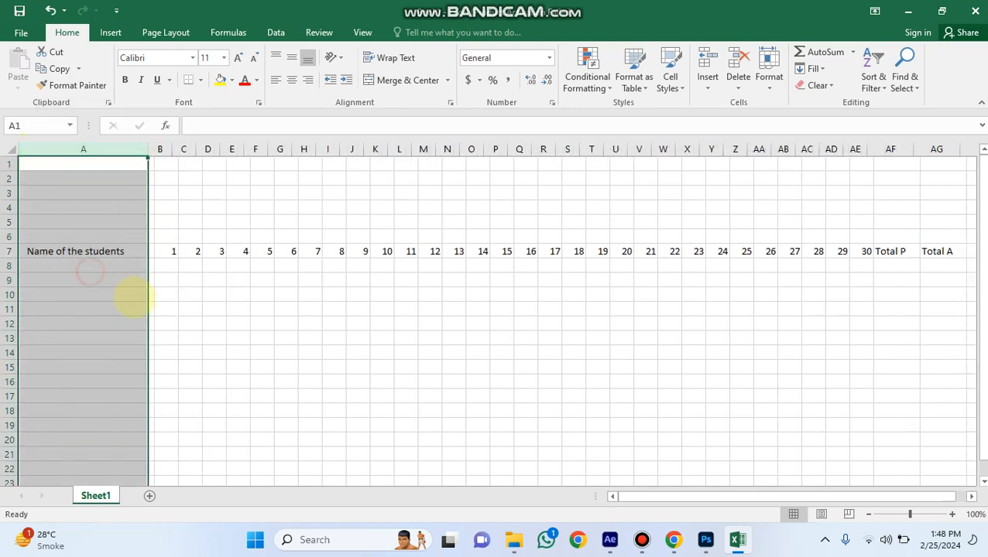
pyautogui.click(252, 309)
# Step: Narrow columns AF and AG to fit their "Total P" and "Total A" headings
pyautogui.click(889, 251)
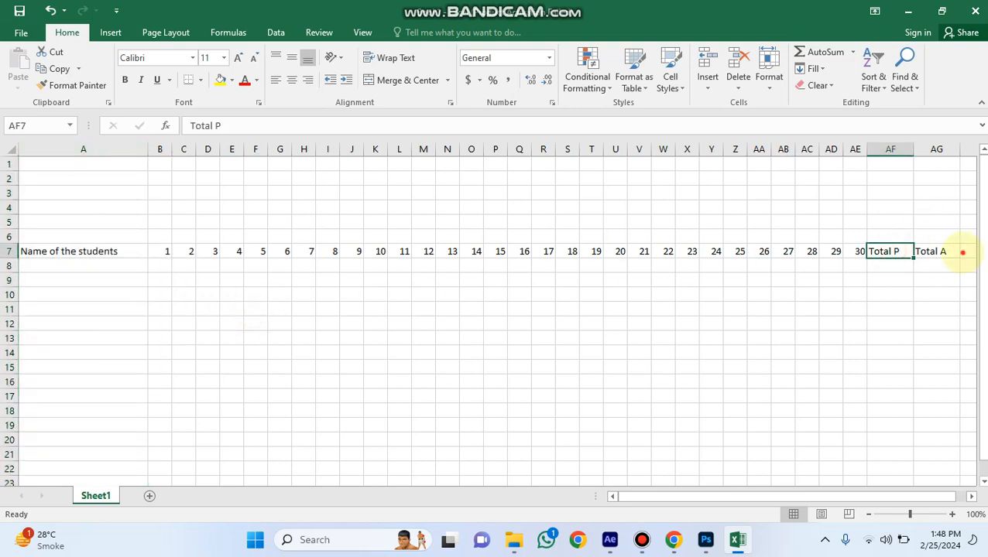
pyautogui.click(962, 252)
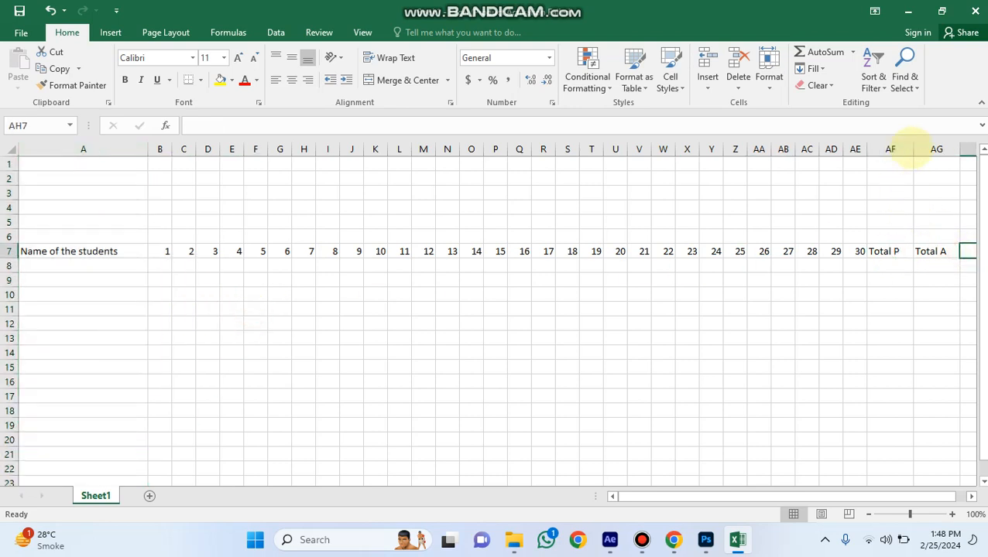
pyautogui.moveTo(912, 149); pyautogui.dragTo(940, 149)
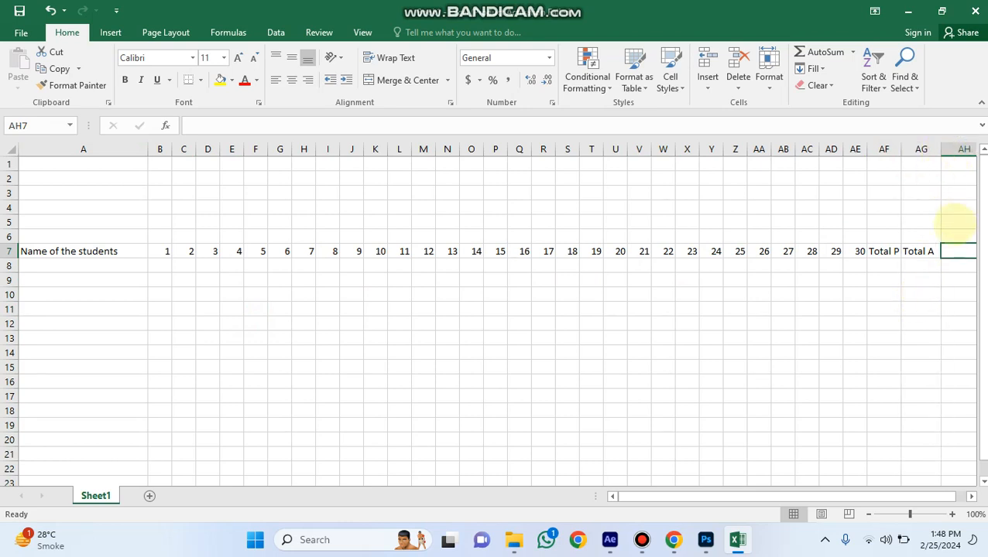
pyautogui.click(921, 322)
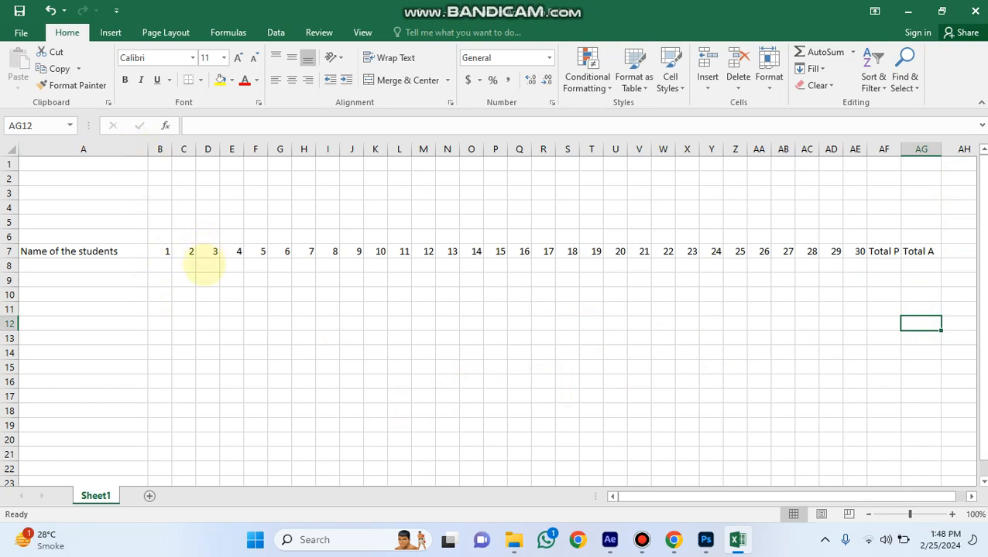
pyautogui.click(206, 280)
pyautogui.rightClick(160, 149)
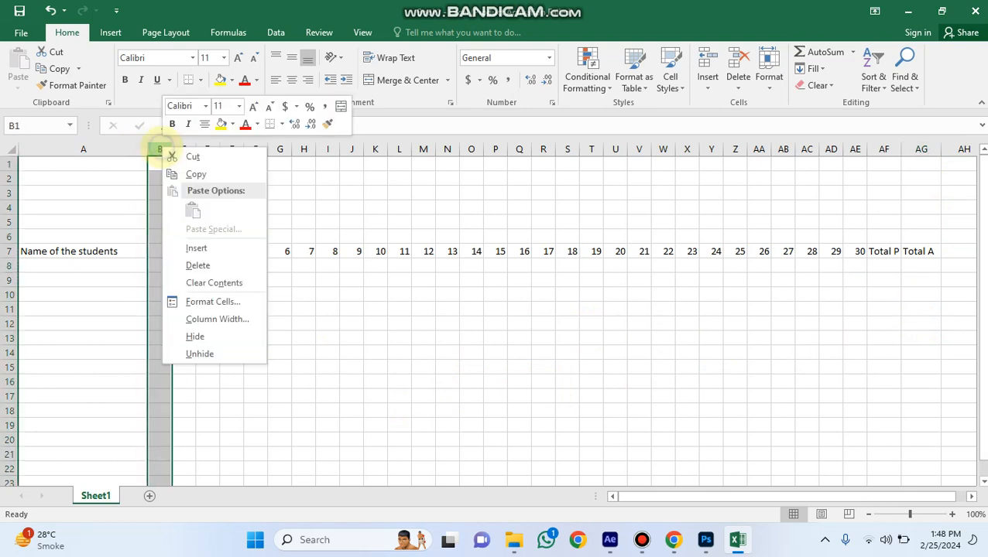
pyautogui.click(221, 317)
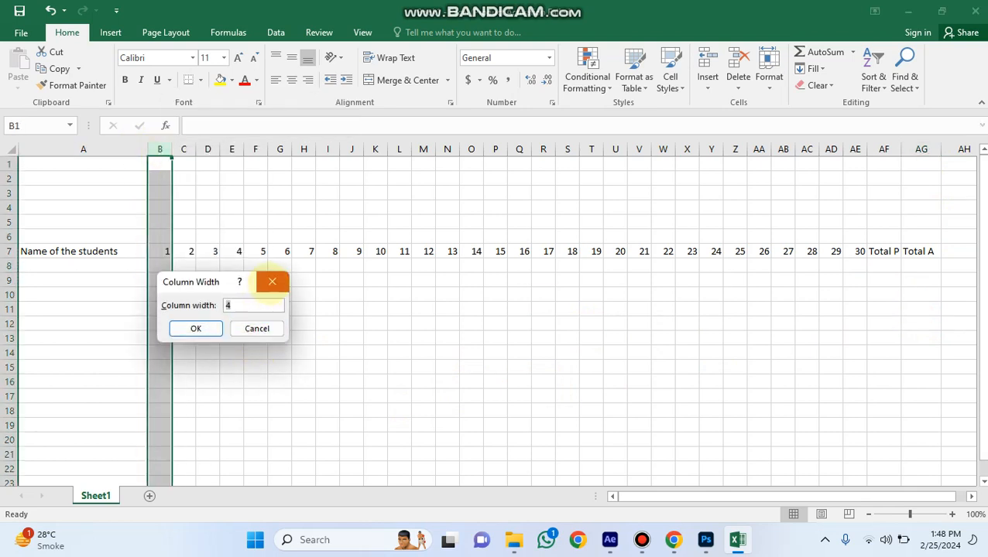
pyautogui.click(272, 282)
pyautogui.click(351, 353)
# Step: Set the width of day columns B through AE to 3
pyautogui.moveTo(160, 149); pyautogui.dragTo(855, 139)
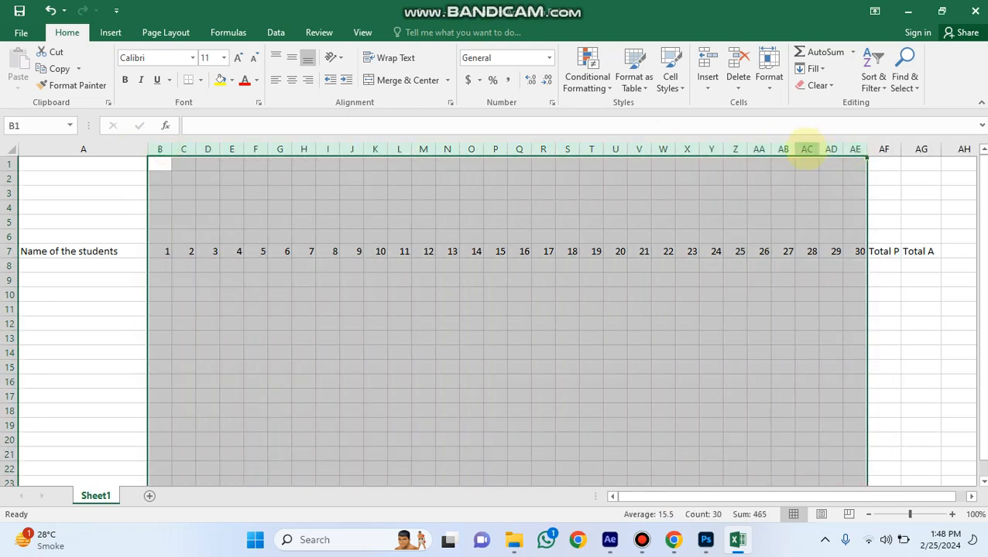
pyautogui.rightClick(805, 147)
pyautogui.click(860, 324)
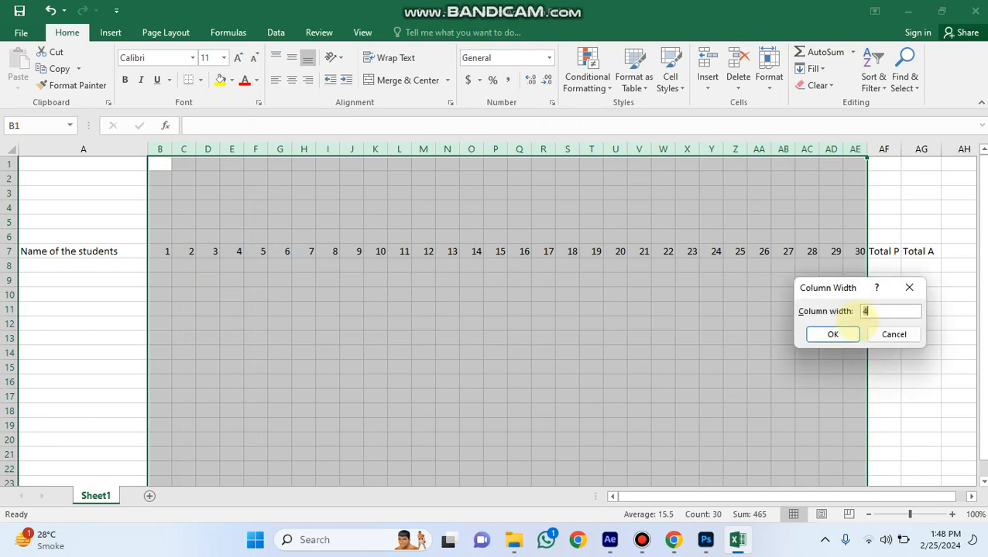
pyautogui.write('3')
pyautogui.press('Return')
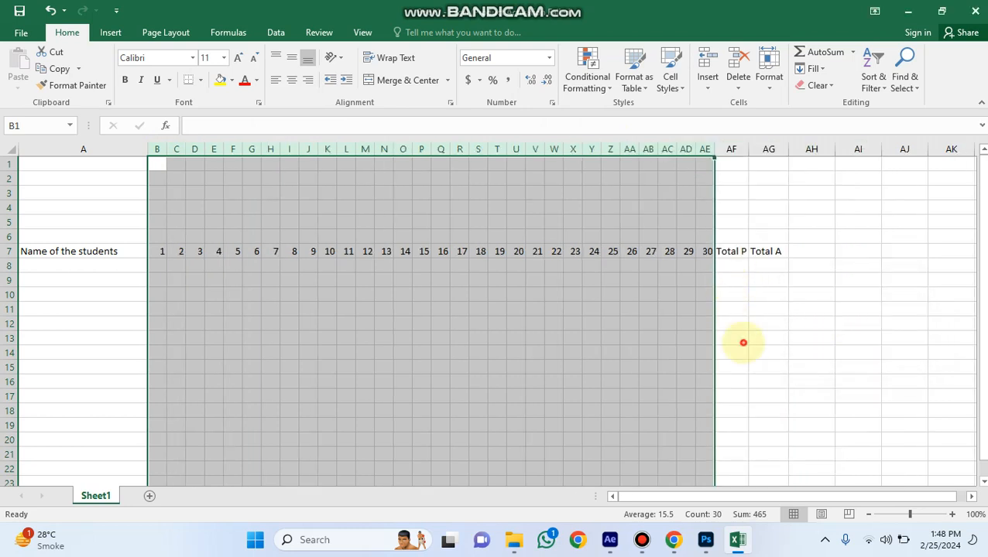
pyautogui.click(737, 339)
# Step: Add the heading "Sal Abs" in cell AH7 and slightly narrow column AH
pyautogui.click(770, 267)
pyautogui.click(806, 252)
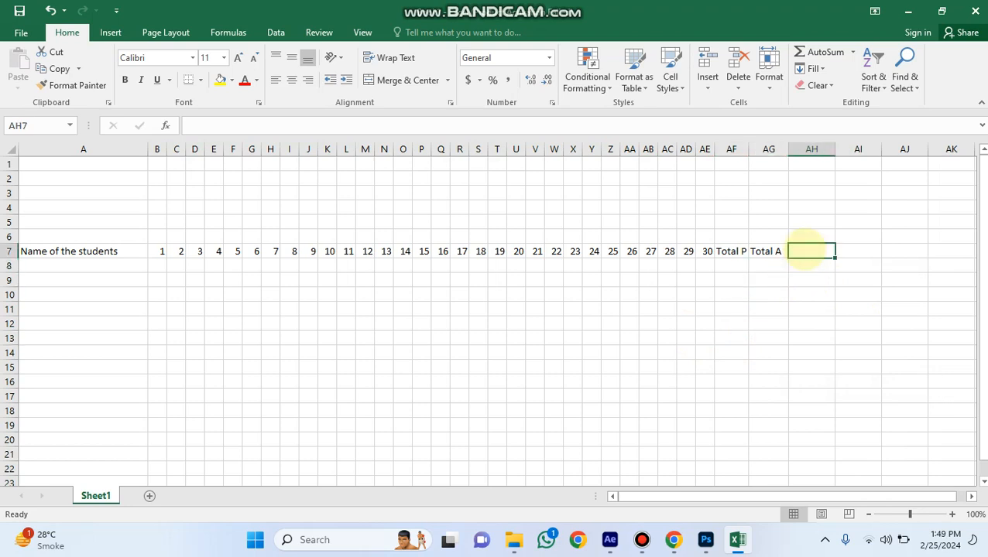
pyautogui.write('Sala')
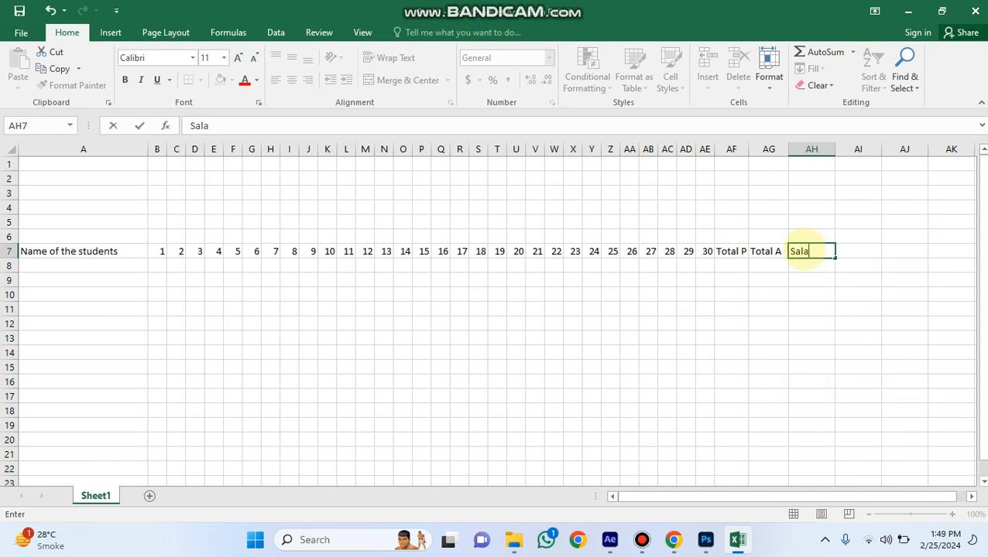
pyautogui.press('BackSpace')
pyautogui.write('Abs')
pyautogui.click(686, 309)
pyautogui.moveTo(835, 149); pyautogui.dragTo(830, 149)
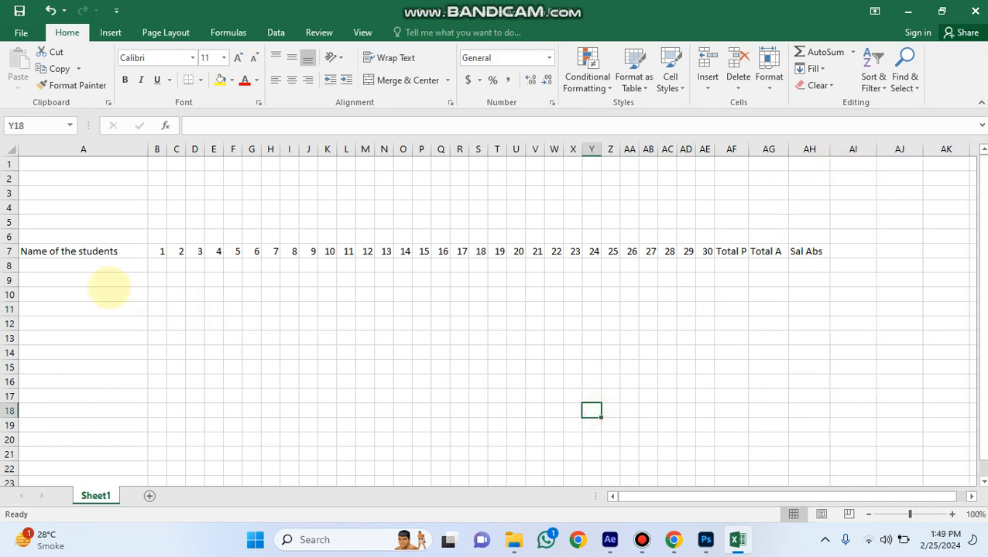
# Step: Insert an empty column before the student name column and make it slightly narrower
pyautogui.click(99, 267)
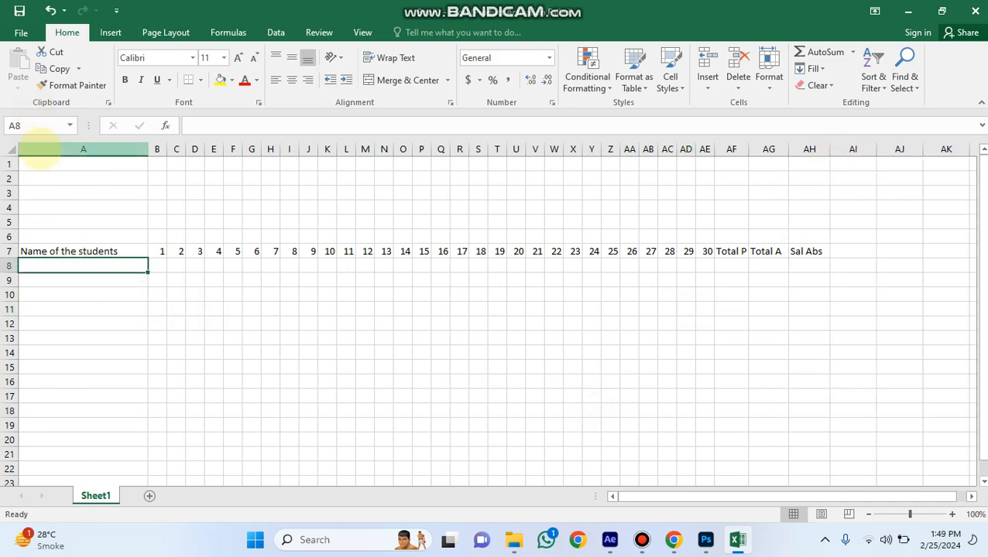
pyautogui.click(39, 147)
pyautogui.rightClick(40, 149)
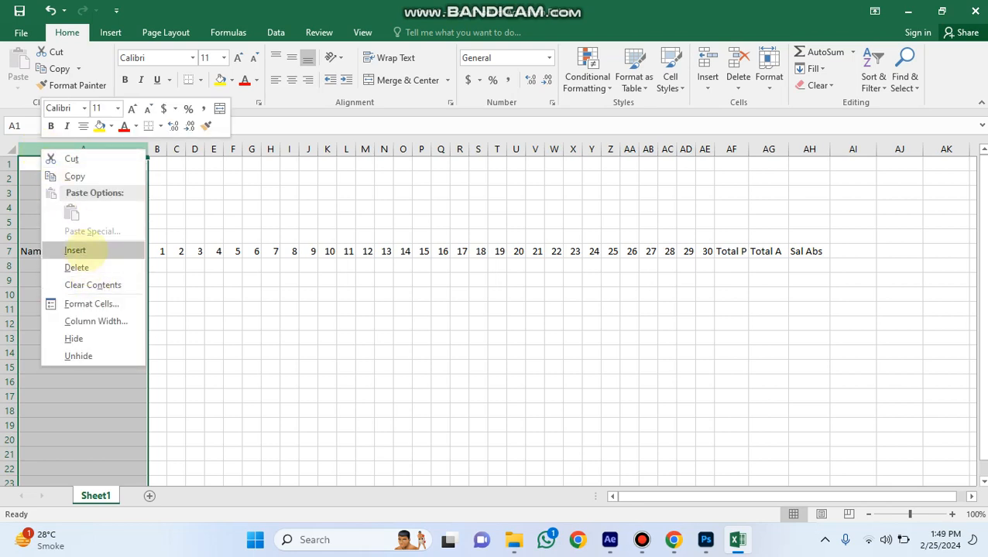
pyautogui.click(75, 250)
pyautogui.moveTo(65, 147); pyautogui.dragTo(51, 149)
pyautogui.click(147, 308)
# Step: Enter the first student's name in cell B9 of the name column
pyautogui.click(435, 222)
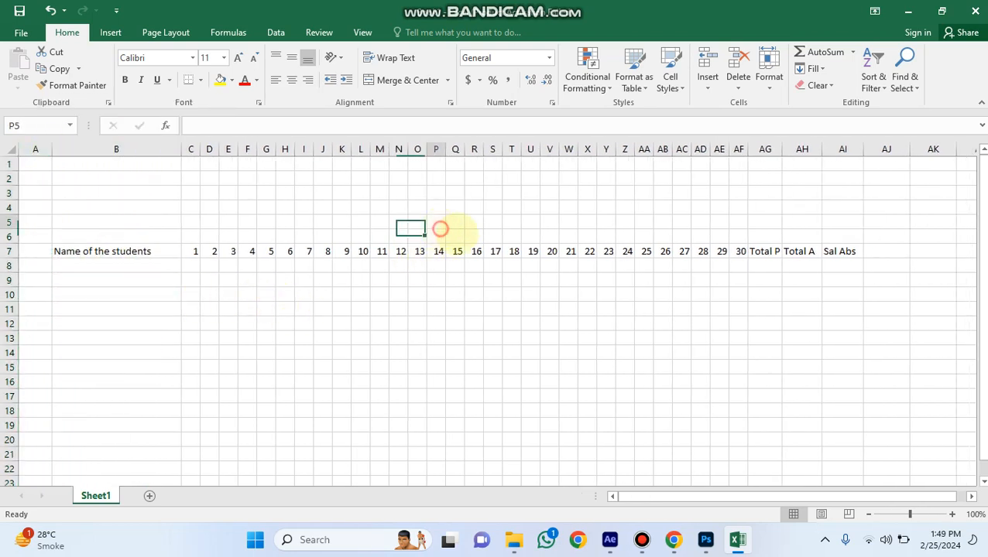
pyautogui.click(106, 278)
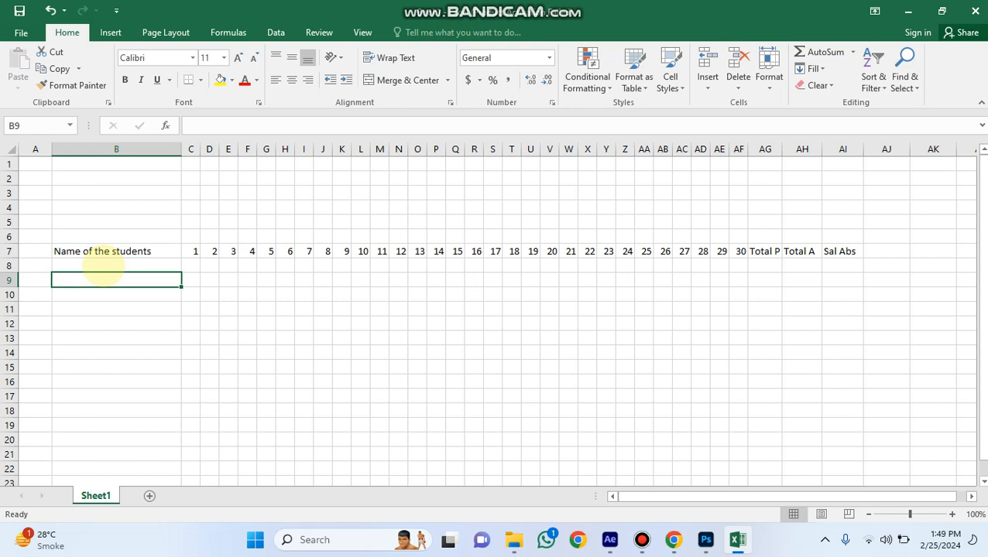
pyautogui.write('M Hamza')
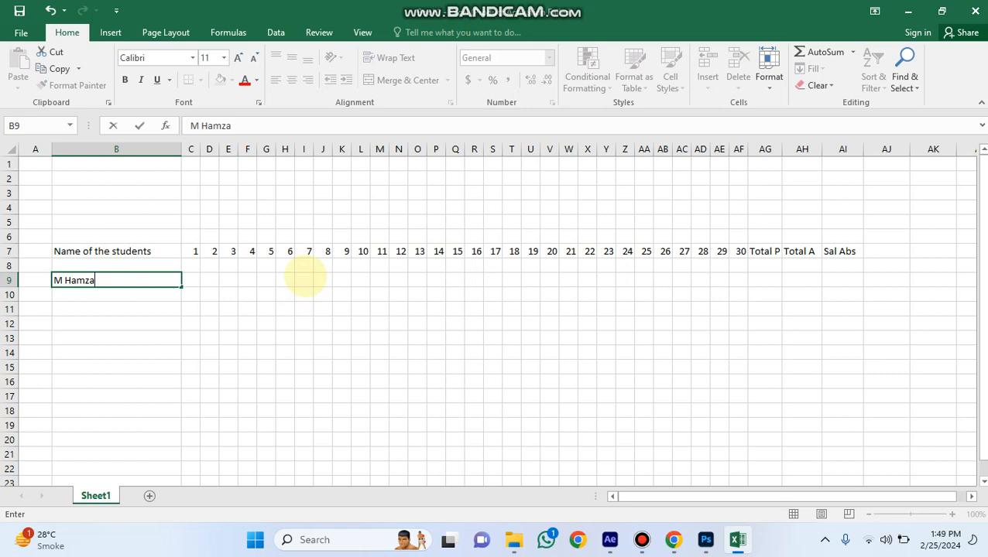
# Step: Fill columns H, O, V and AC, for days 6, 13, 20 and 27, with yellow
pyautogui.click(284, 149)
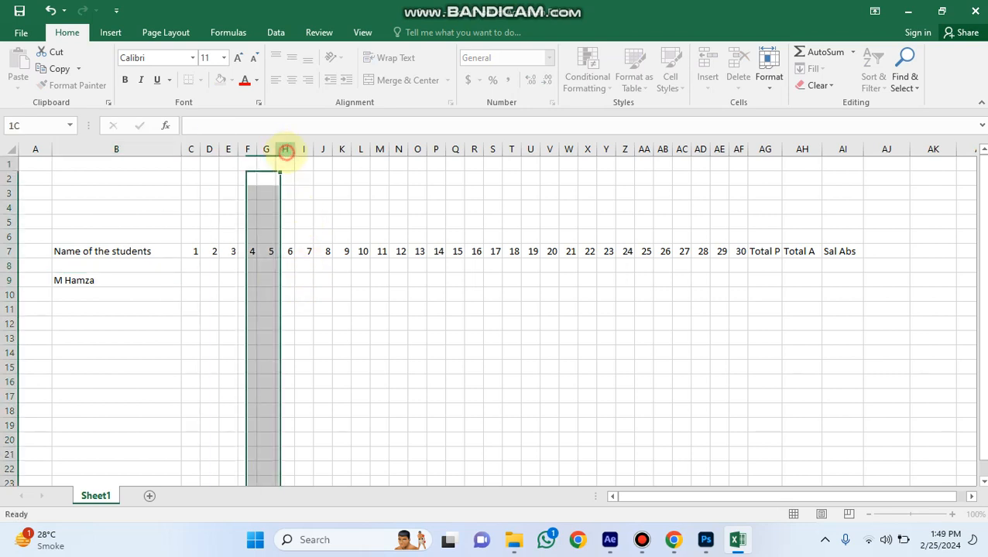
pyautogui.click(221, 80)
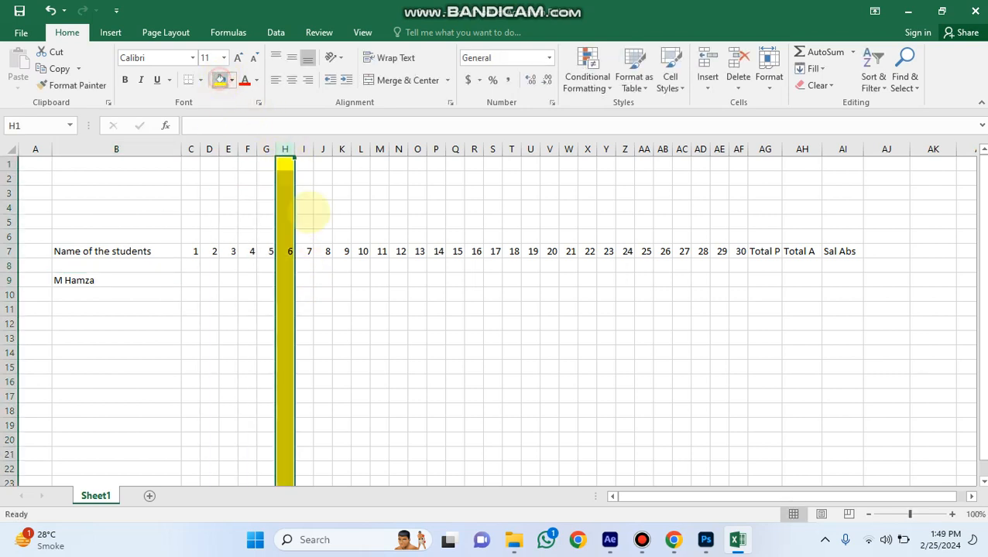
pyautogui.click(435, 324)
pyautogui.click(419, 150)
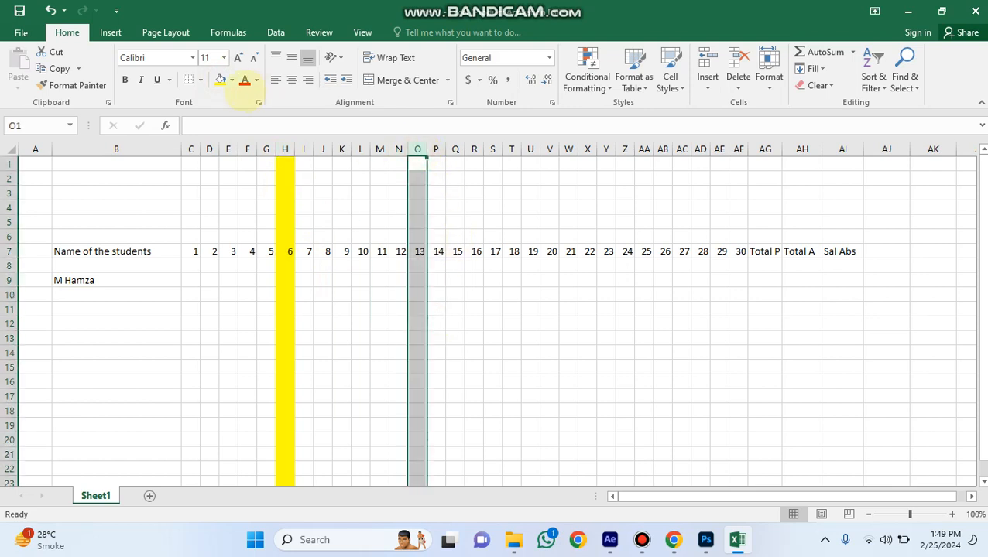
pyautogui.click(221, 80)
pyautogui.moveTo(551, 280); pyautogui.dragTo(569, 280)
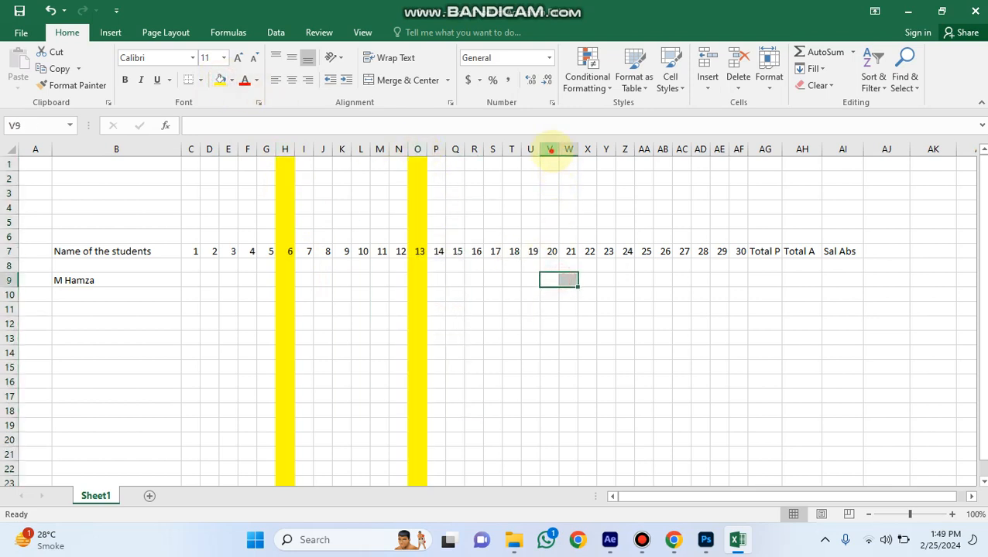
pyautogui.click(549, 150)
pyautogui.click(221, 80)
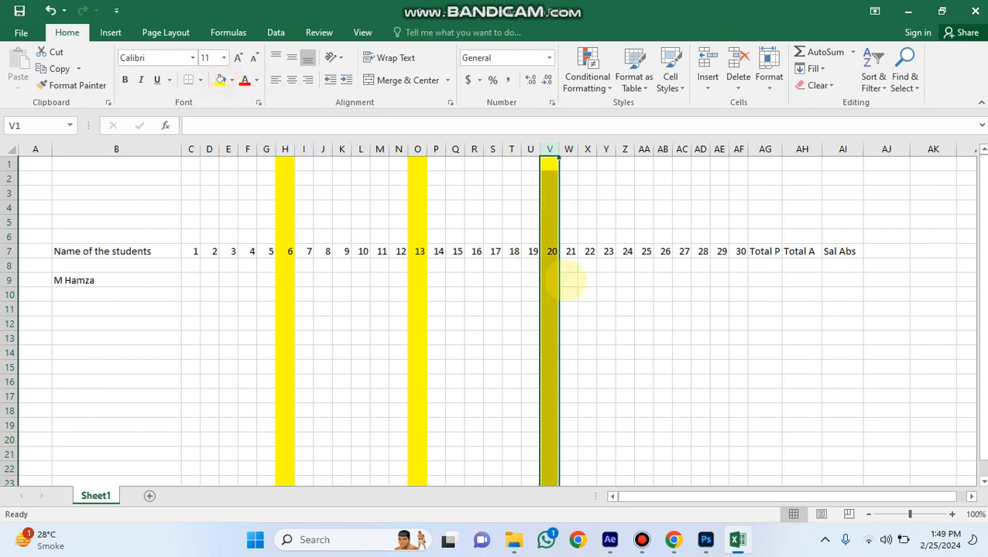
pyautogui.click(568, 280)
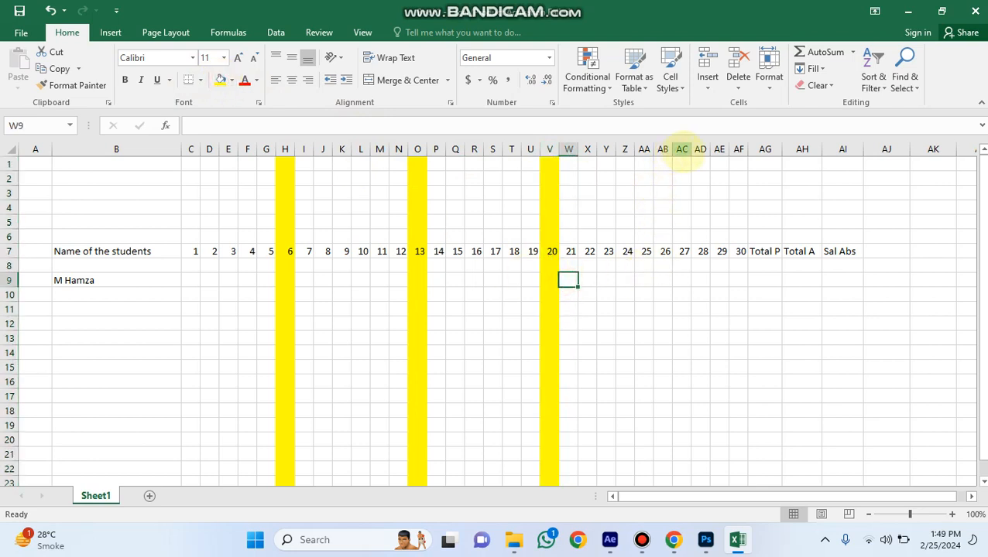
pyautogui.click(682, 149)
pyautogui.click(220, 80)
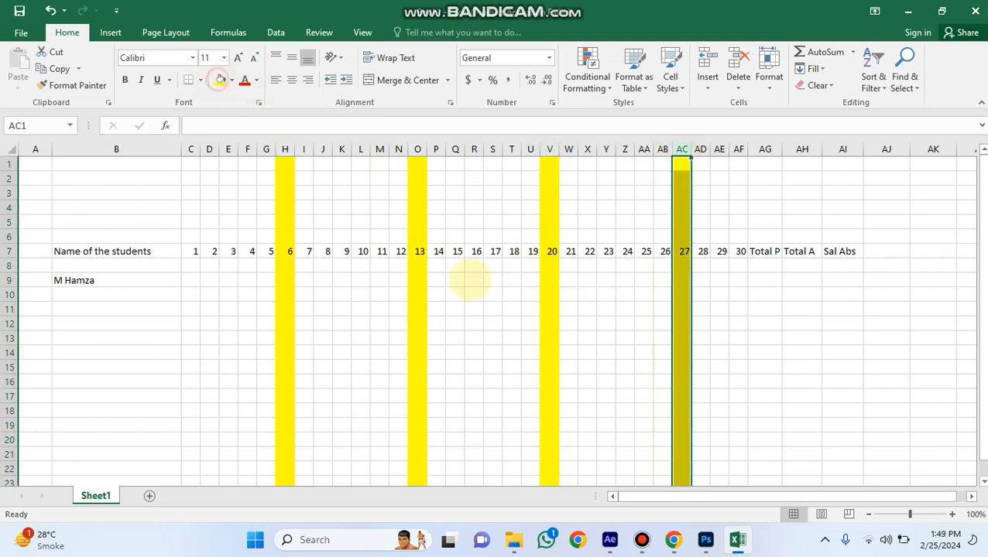
pyautogui.click(530, 324)
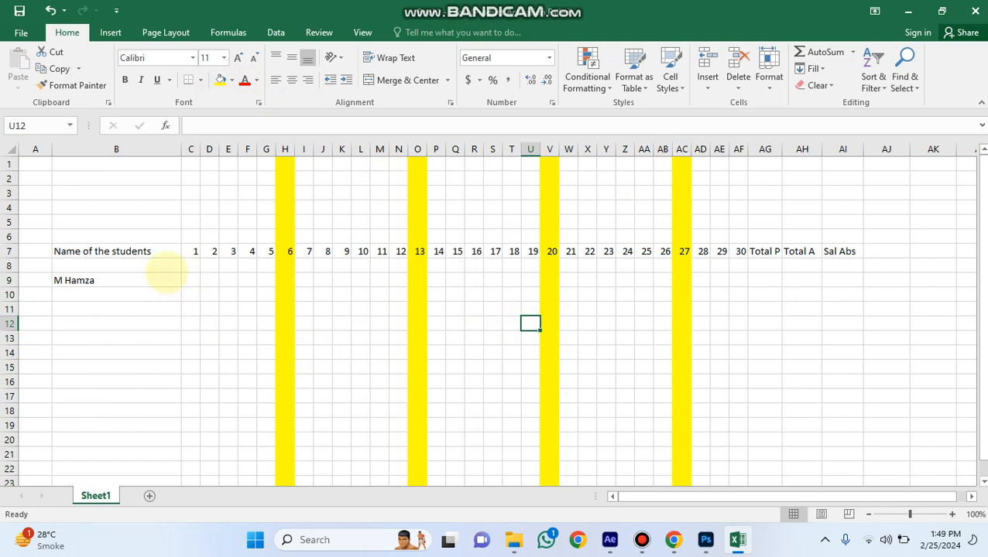
# Step: Enter P in cell C9 and fill it across row 9 to day 30 in column AF
pyautogui.click(191, 281)
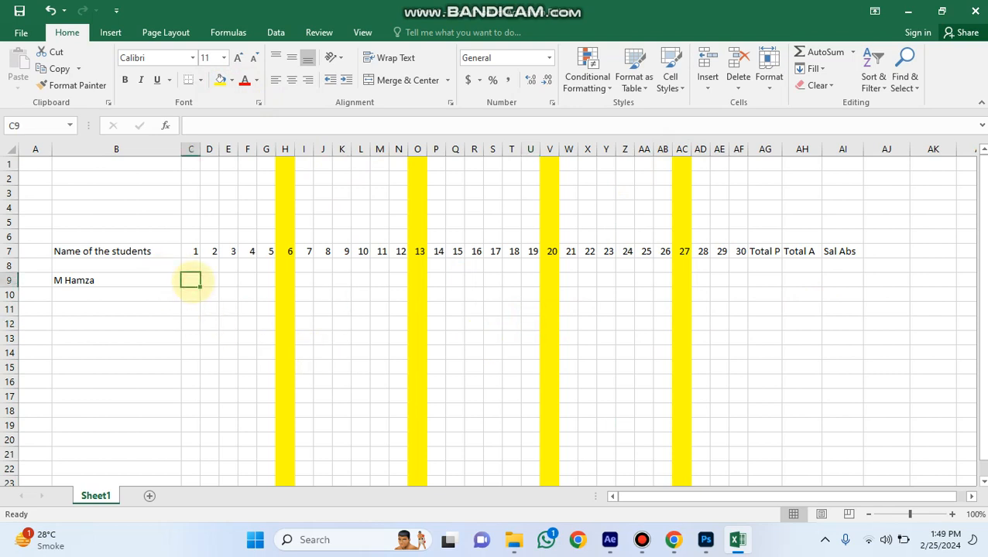
pyautogui.write('P')
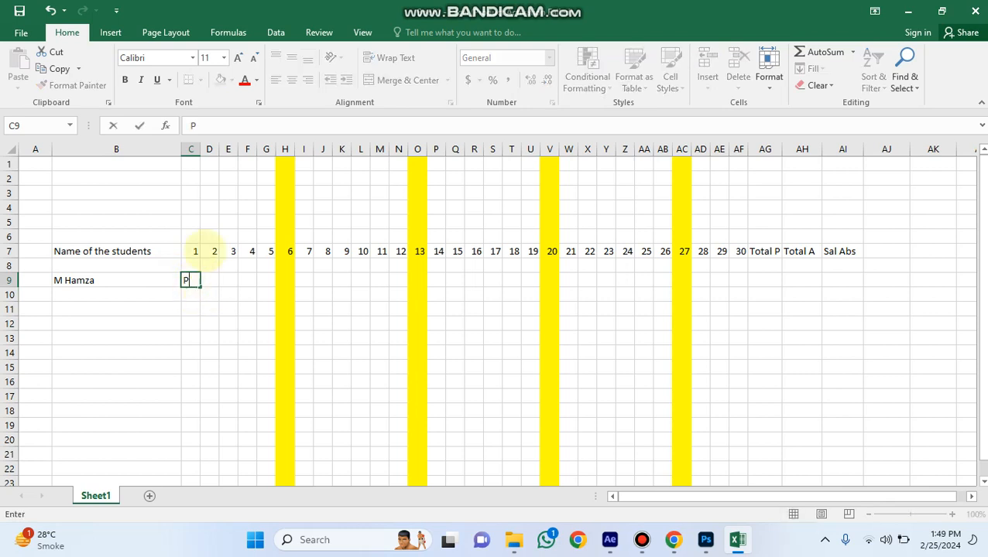
pyautogui.moveTo(200, 285); pyautogui.dragTo(741, 284)
pyautogui.click(329, 327)
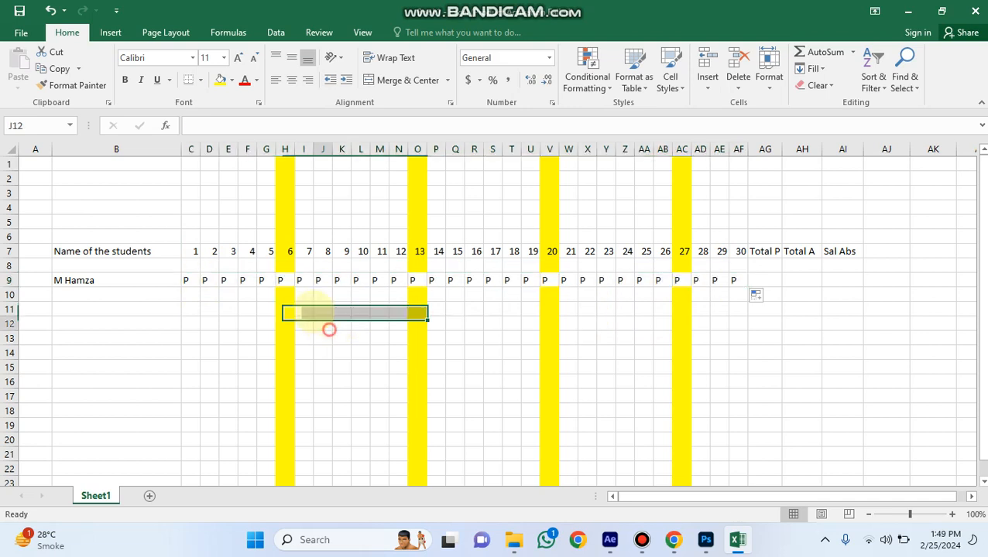
# Step: Clear the P marks in row 9 from the yellow off-day cells H9, O9, V9 and AC9
pyautogui.click(282, 283)
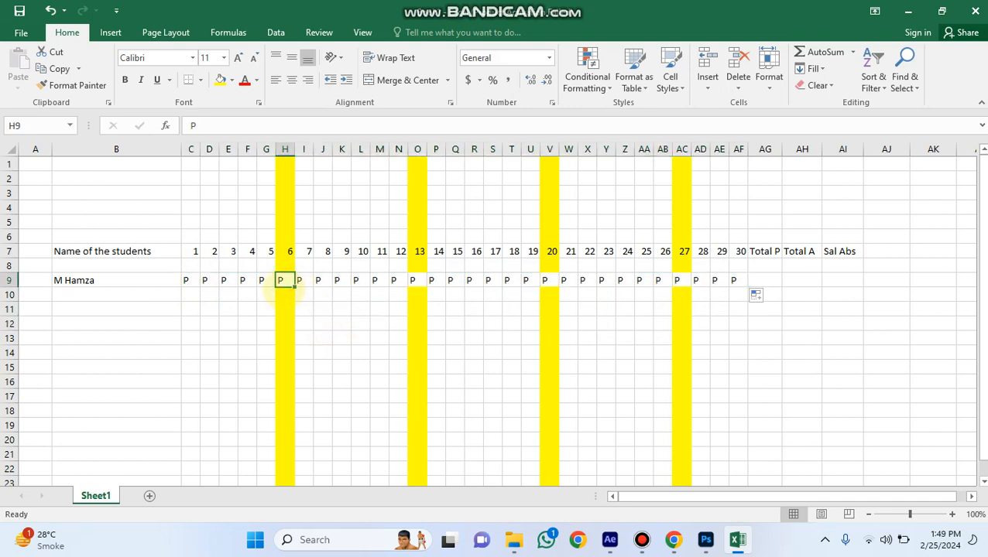
pyautogui.press('Delete')
pyautogui.click(417, 282)
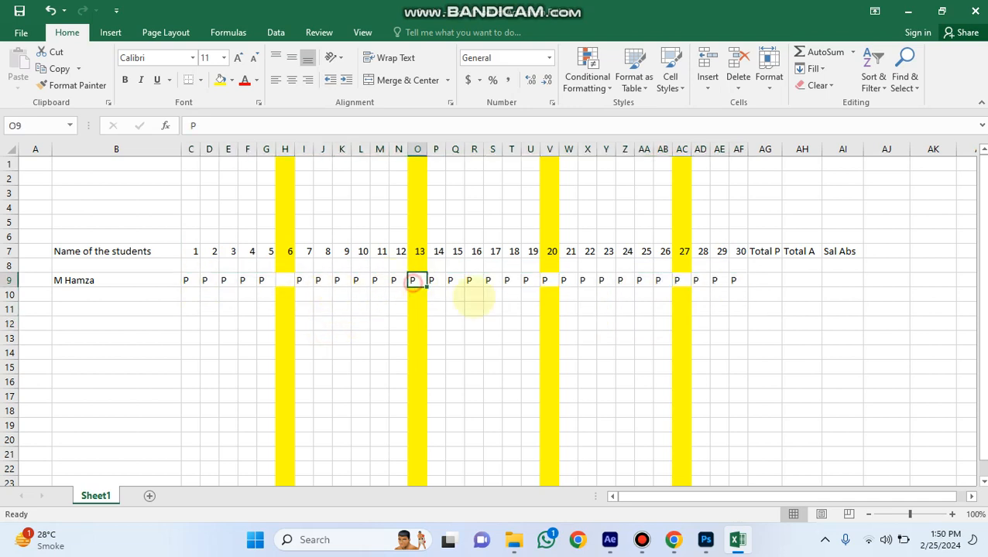
pyautogui.press('Delete')
pyautogui.click(550, 282)
pyautogui.press('Delete')
pyautogui.click(681, 282)
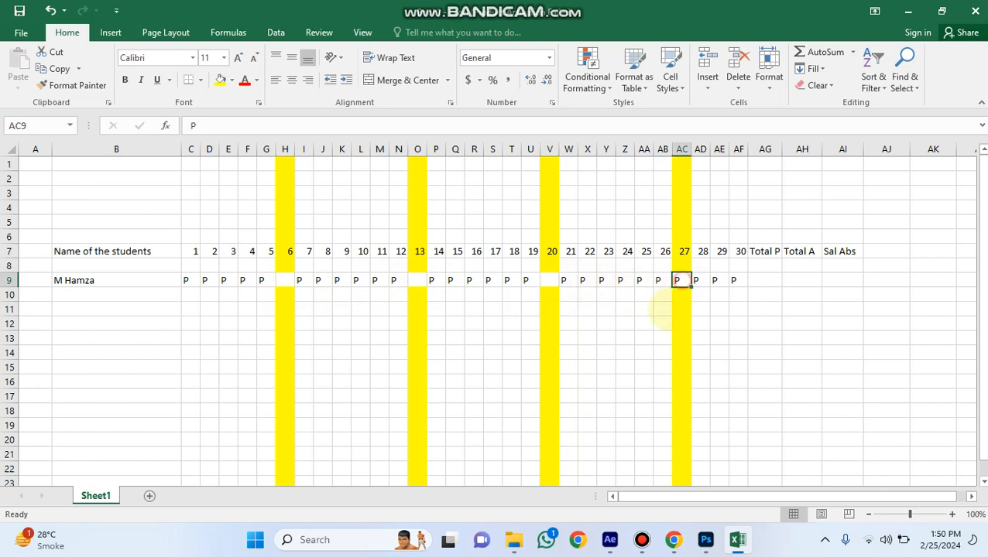
pyautogui.press('Delete')
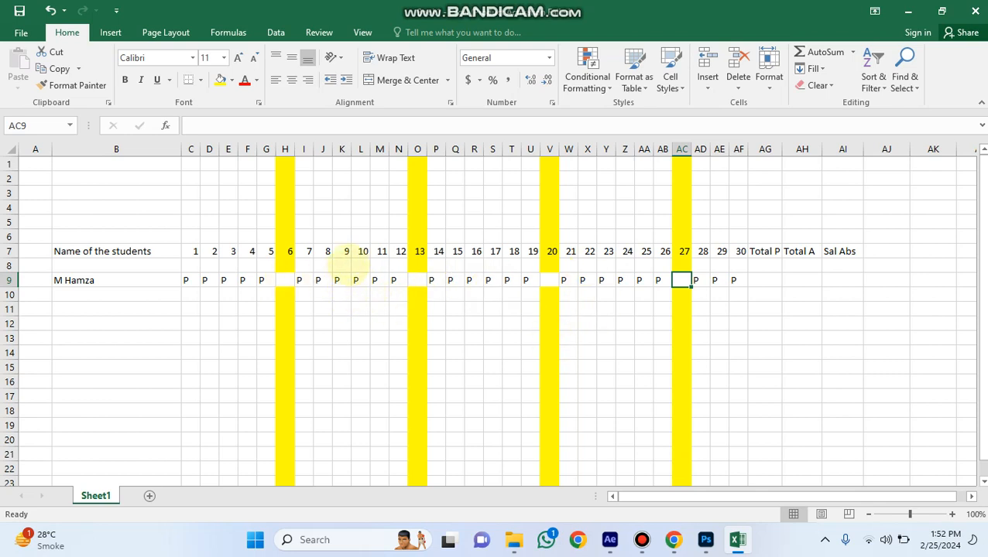
# Step: Mark the first student absent with A on days 10, 23 and 25, in cells L9, Y9 and AA9
pyautogui.click(356, 281)
pyautogui.write('A')
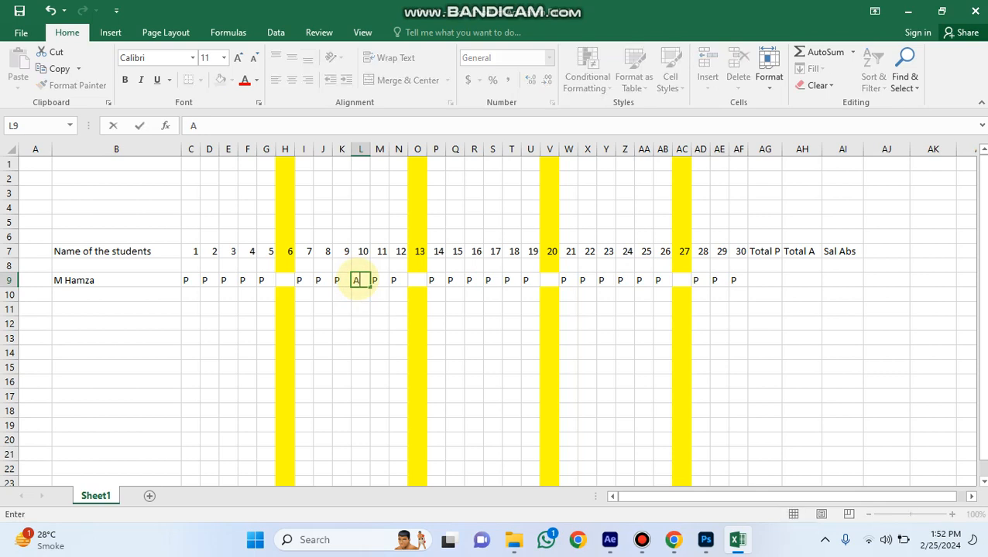
pyautogui.click(601, 281)
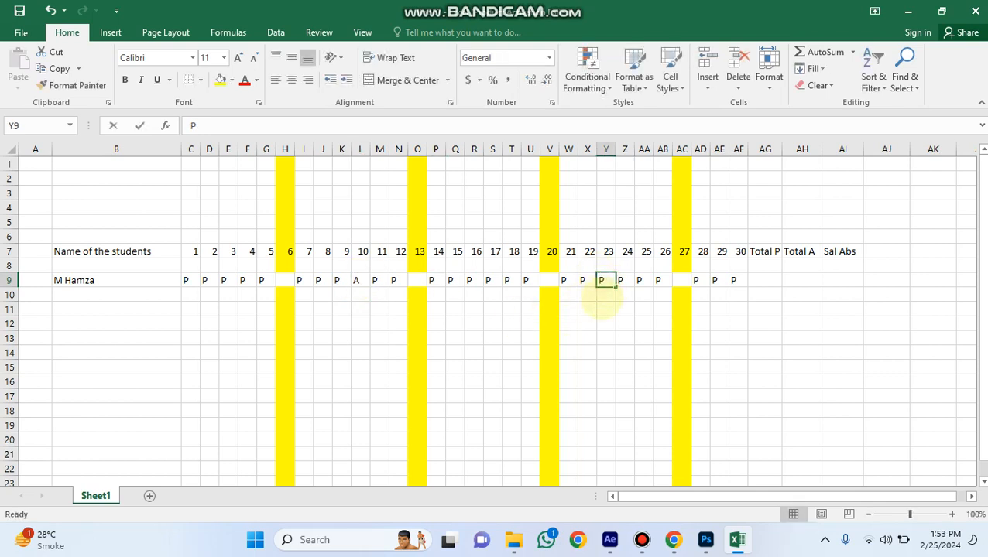
pyautogui.write('AQ')
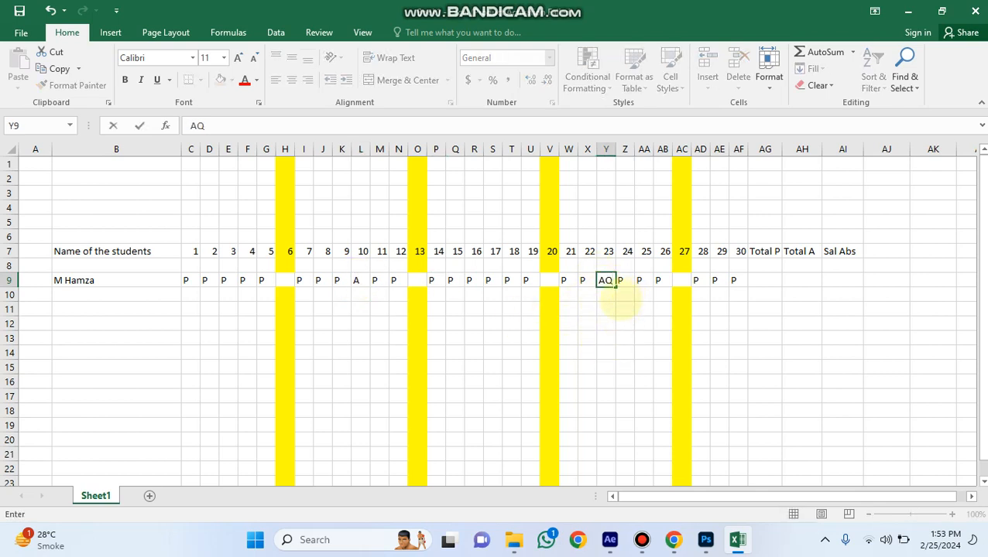
pyautogui.press('BackSpace')
pyautogui.click(625, 309)
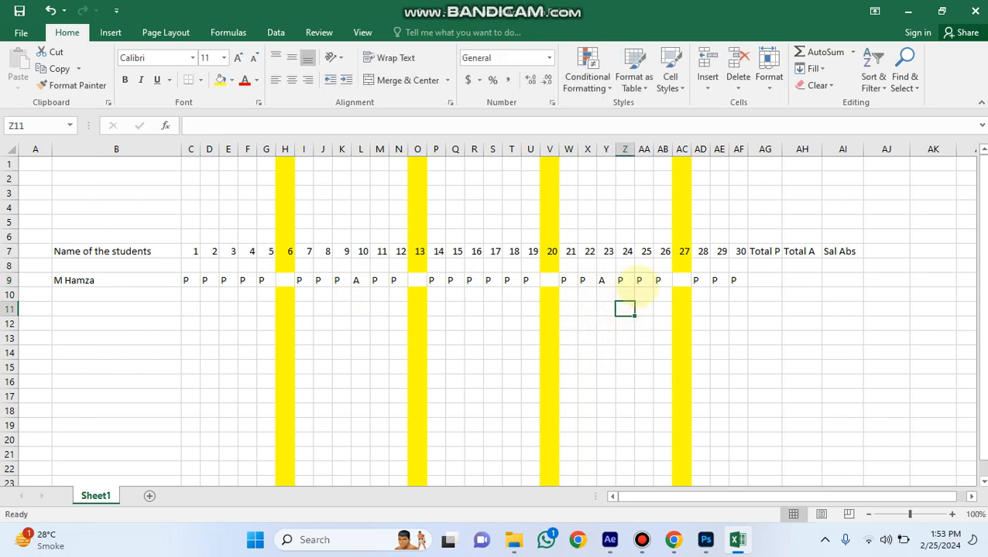
pyautogui.click(641, 281)
pyautogui.write('A')
pyautogui.click(642, 352)
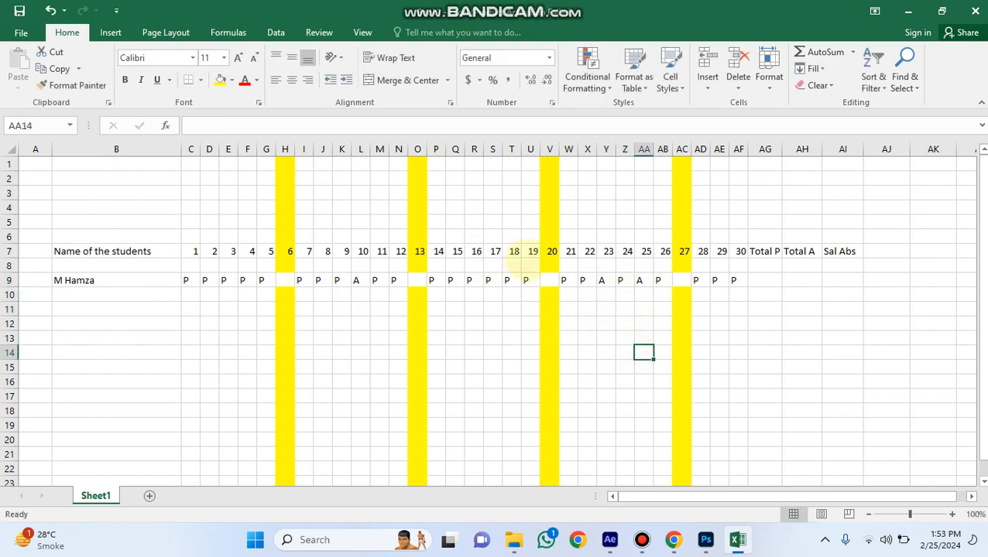
pyautogui.click(681, 280)
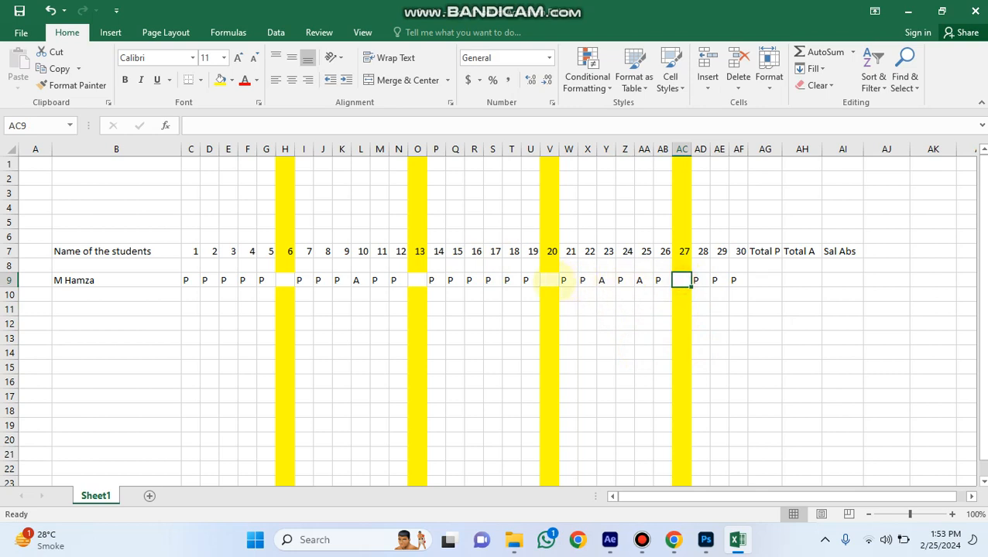
pyautogui.click(550, 280)
pyautogui.click(418, 280)
pyautogui.click(285, 280)
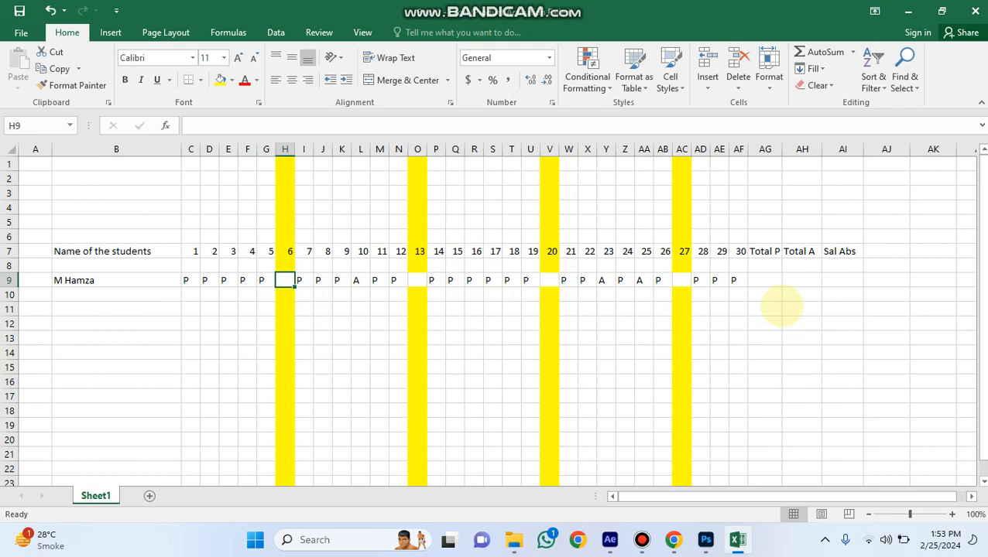
# Step: Enter the formula =COUNTIF(C9:AF9,"P") in cell AG9 to count the student's present days under Total P
pyautogui.click(762, 281)
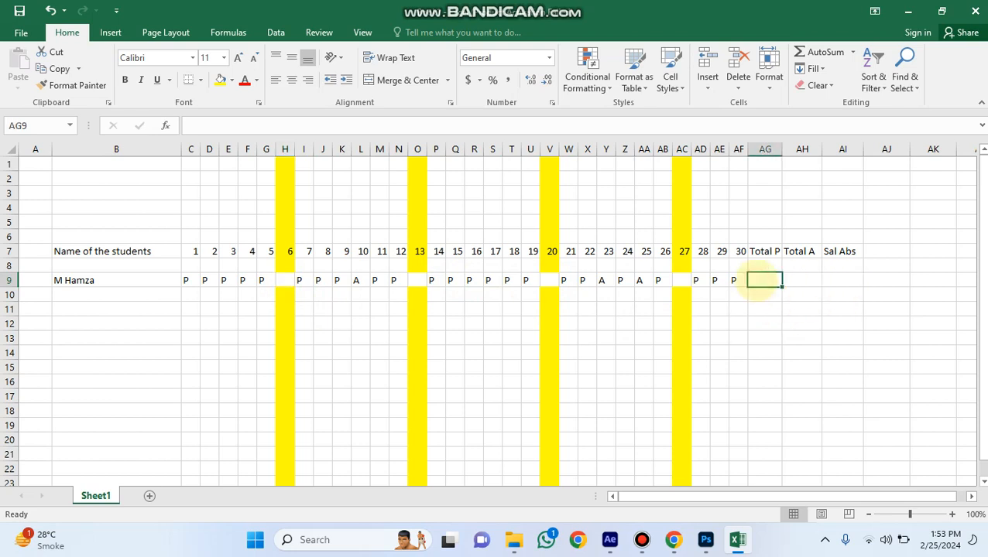
pyautogui.write('=')
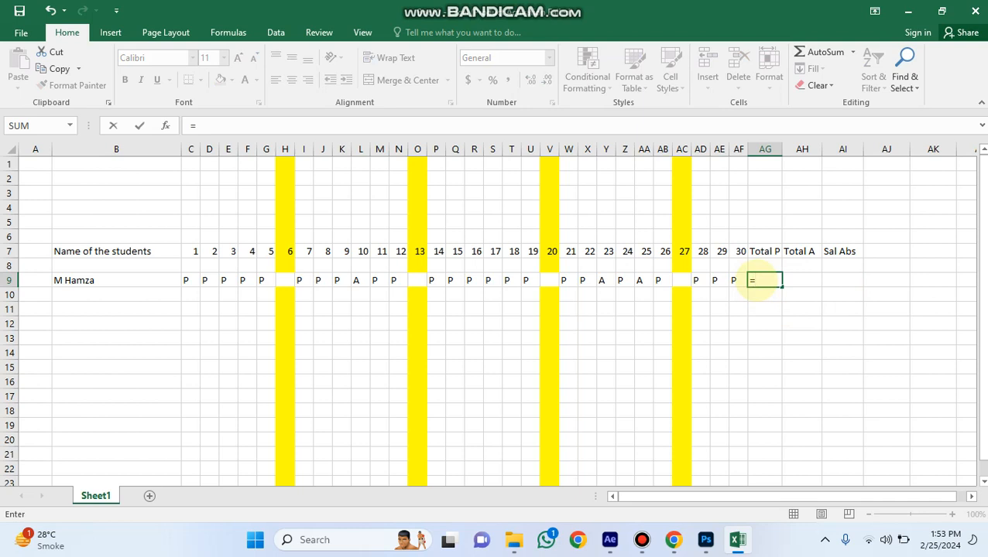
pyautogui.write('count')
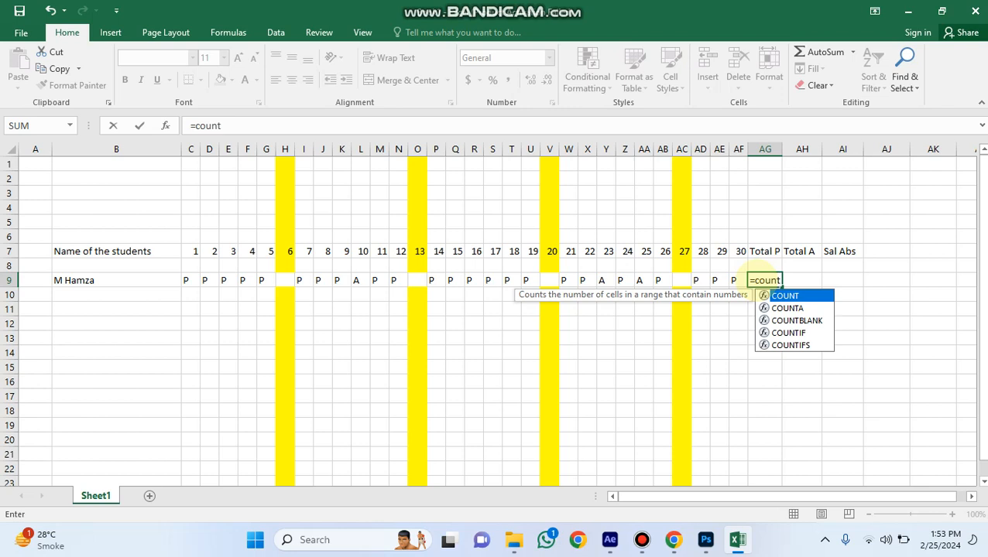
pyautogui.write('if')
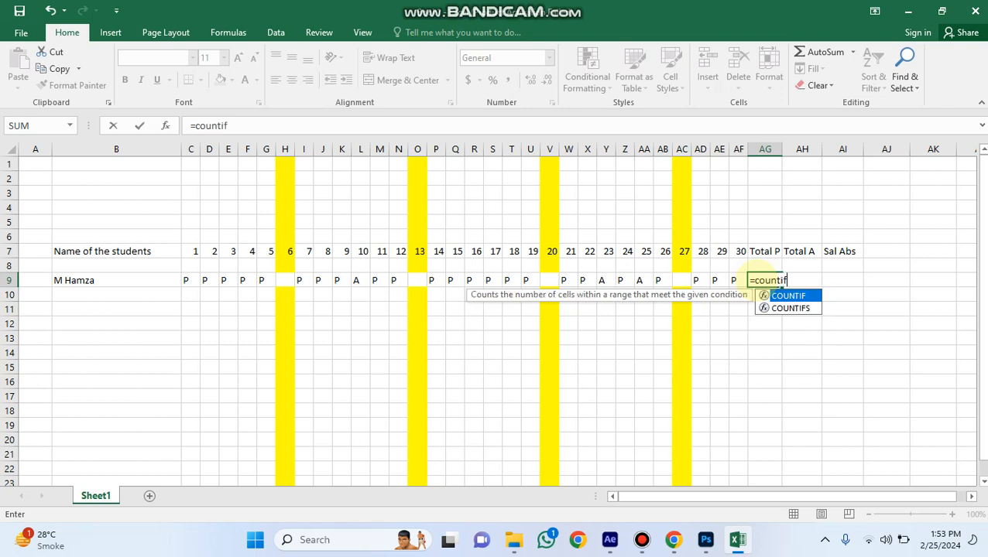
pyautogui.write('(')
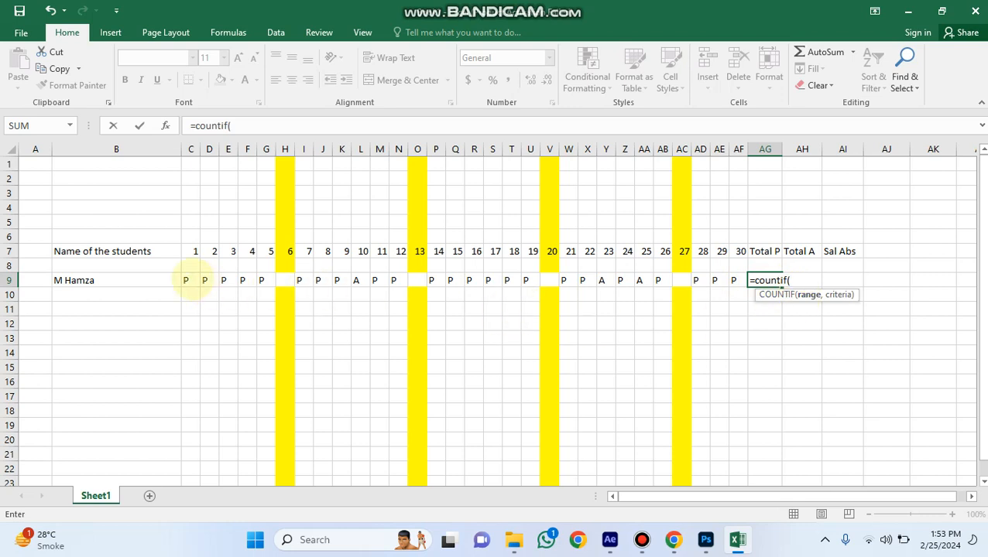
pyautogui.moveTo(187, 281); pyautogui.dragTo(208, 281)
pyautogui.moveTo(298, 283); pyautogui.dragTo(736, 283)
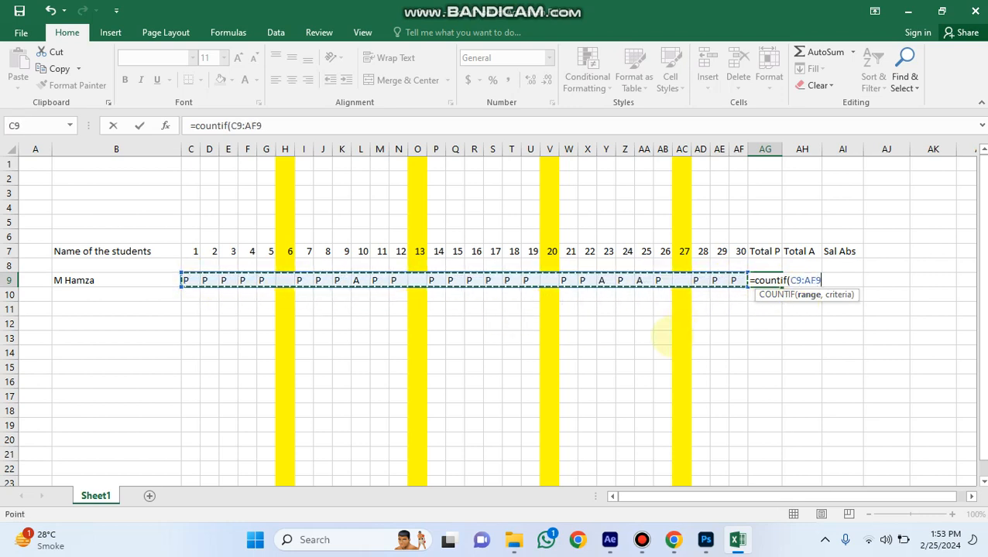
pyautogui.write(',')
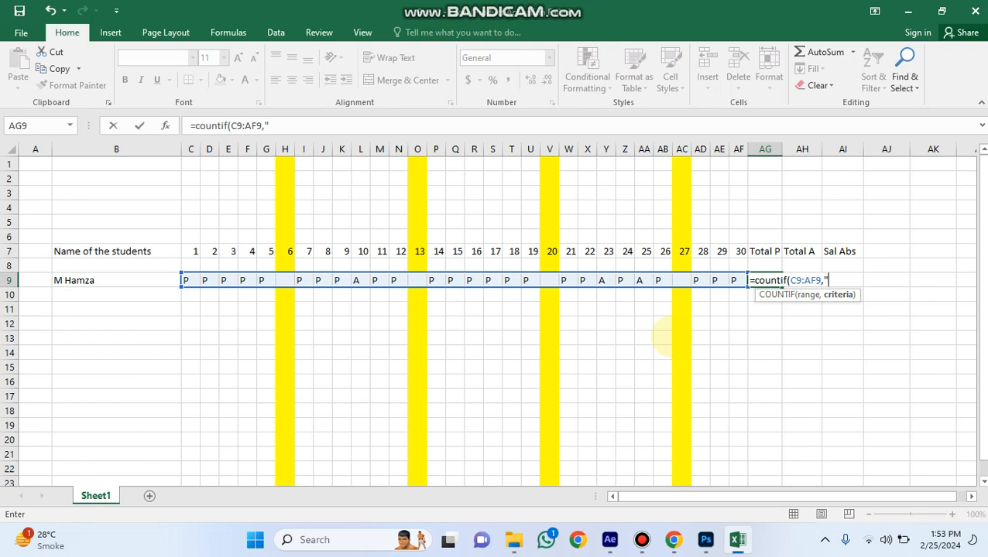
pyautogui.write('P')
pyautogui.write(')')
pyautogui.press('Return')
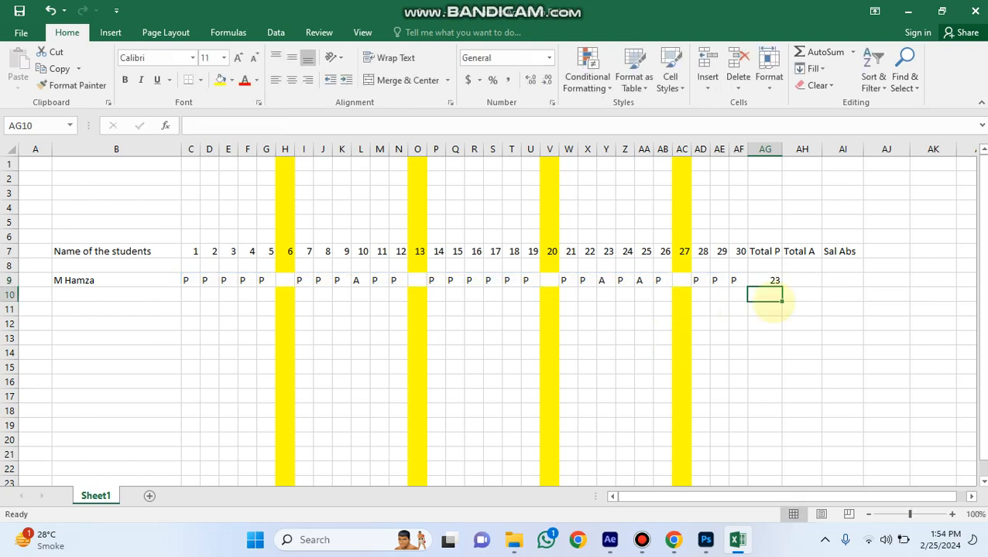
pyautogui.click(765, 285)
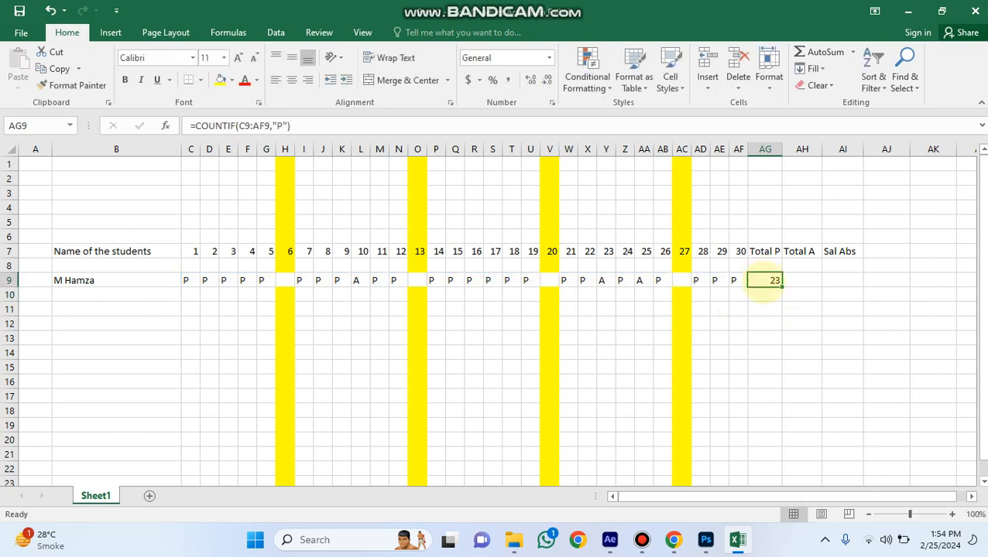
# Step: Enter the formula =COUNTIF(C9:AF9,"A") in cell AH9 to count the student's absent days under Total A
pyautogui.click(805, 282)
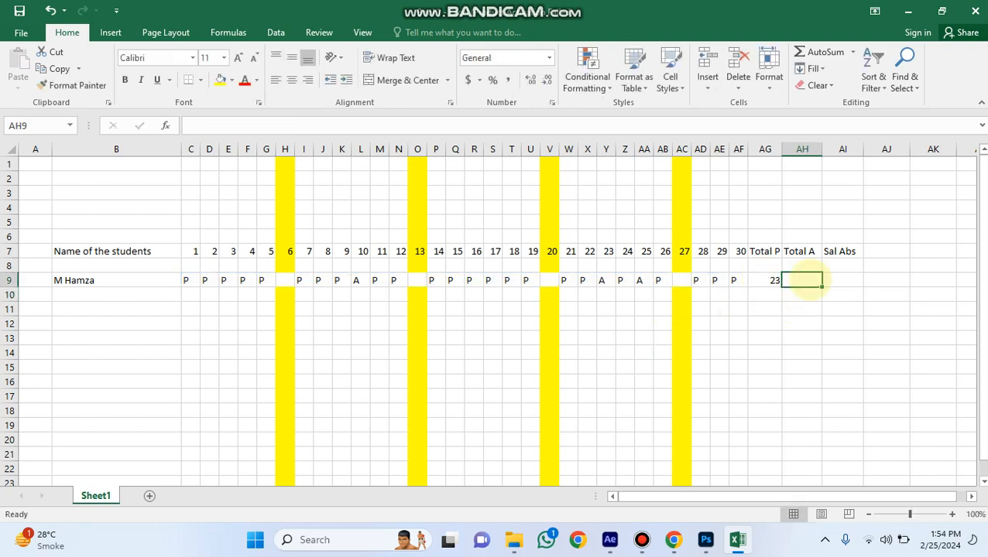
pyautogui.write('=count')
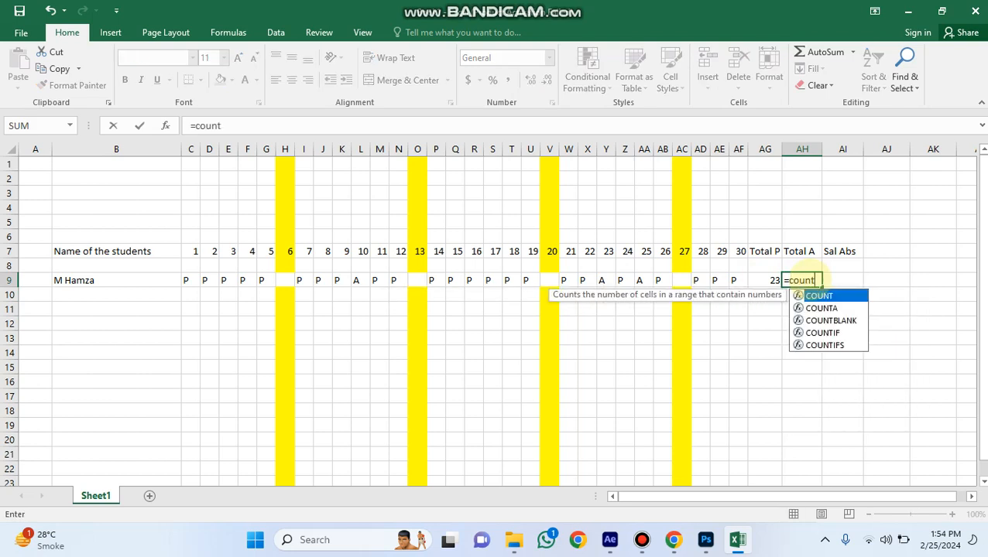
pyautogui.write('if')
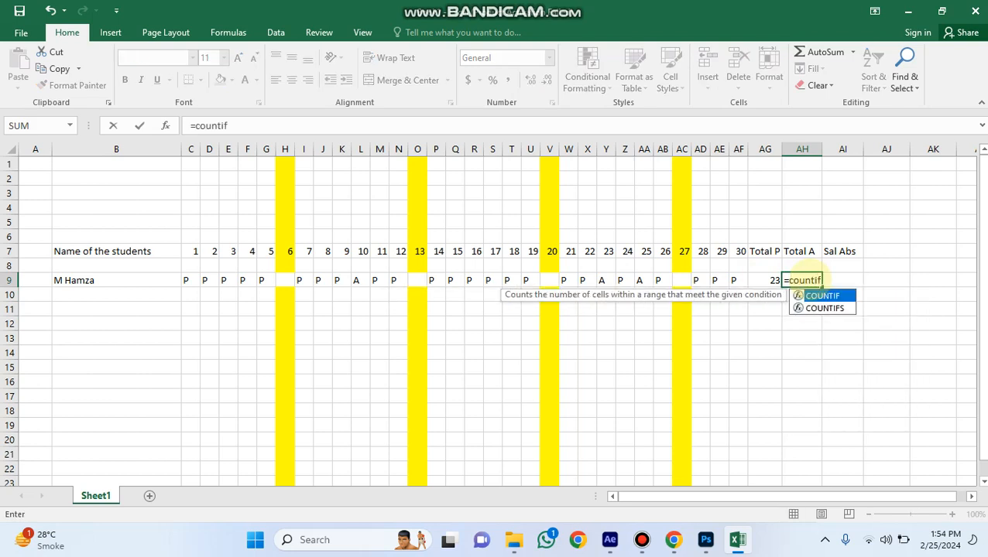
pyautogui.write('(')
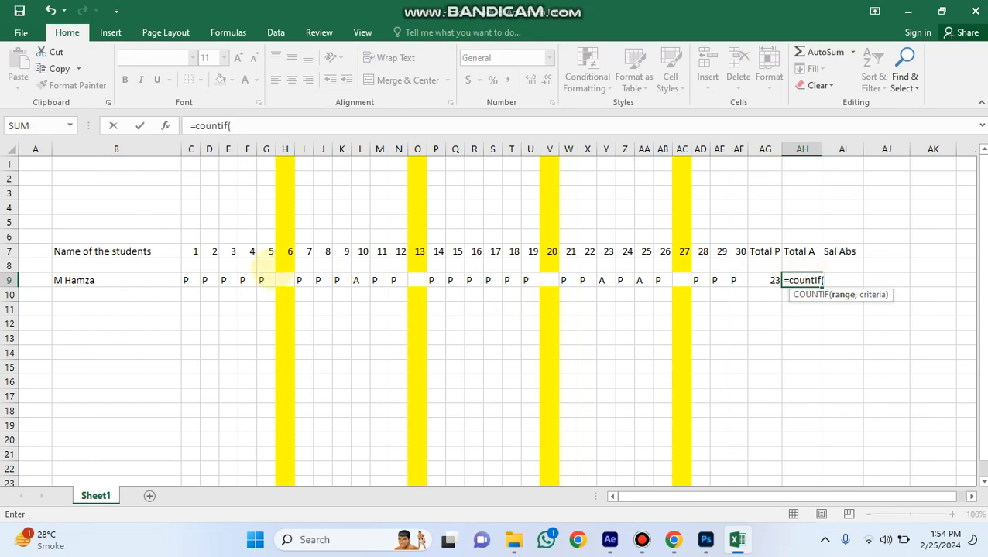
pyautogui.moveTo(186, 281); pyautogui.dragTo(739, 280)
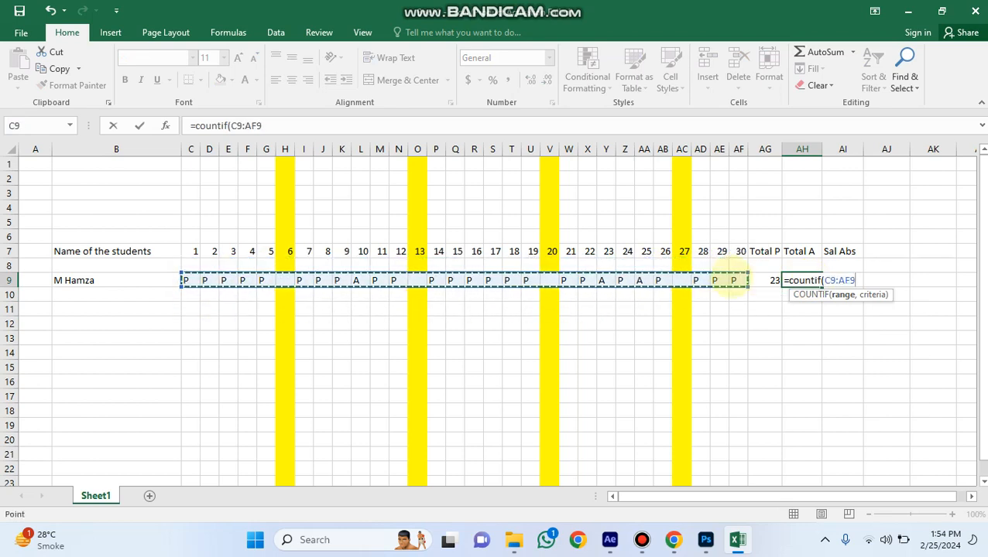
pyautogui.write(',"A"')
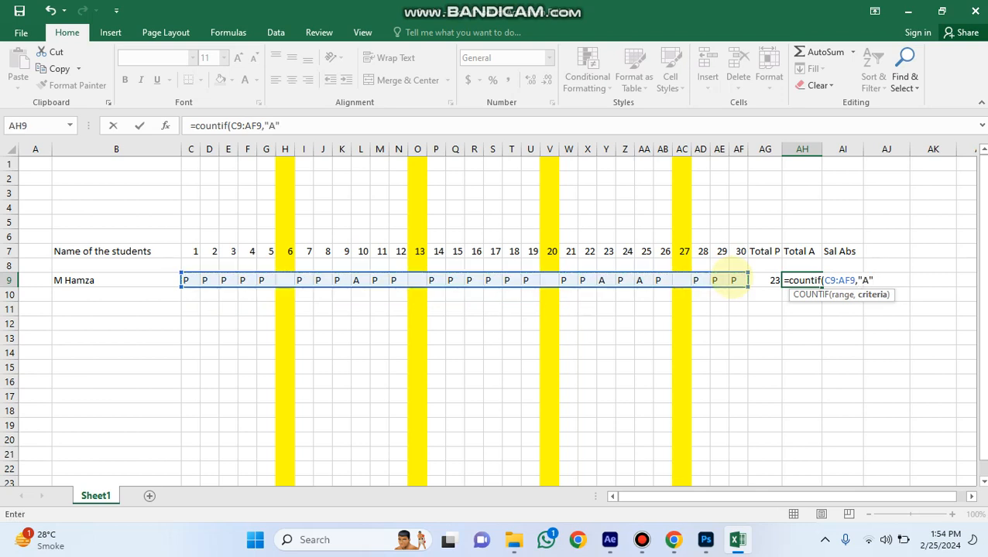
pyautogui.write(')')
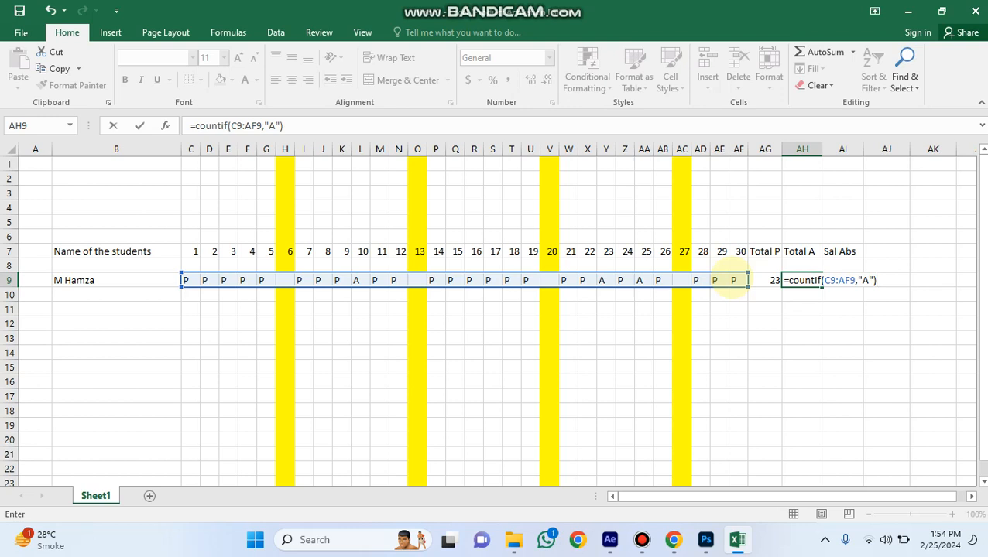
pyautogui.press('Return')
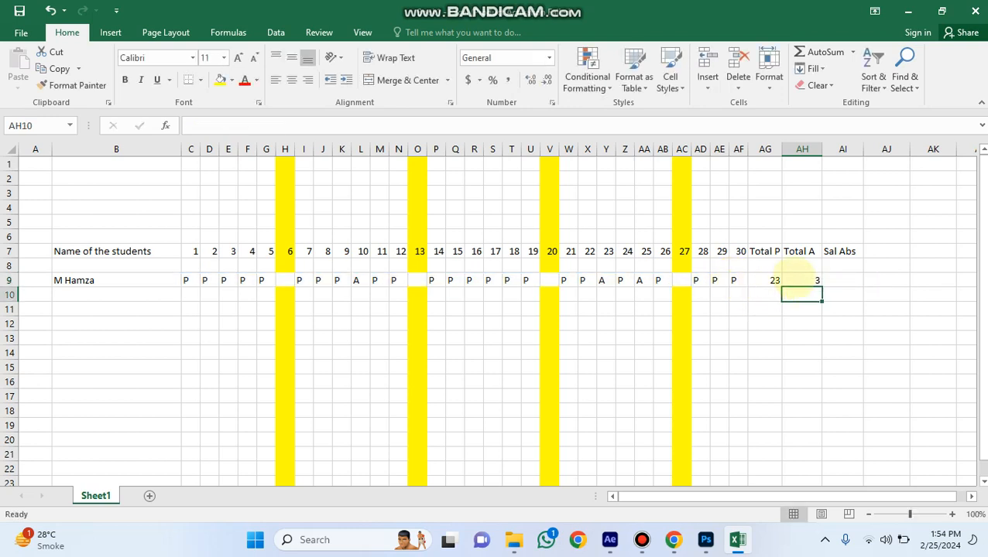
# Step: Insert an empty column between the student names and day 1, and make it narrower than the name column
pyautogui.click(842, 281)
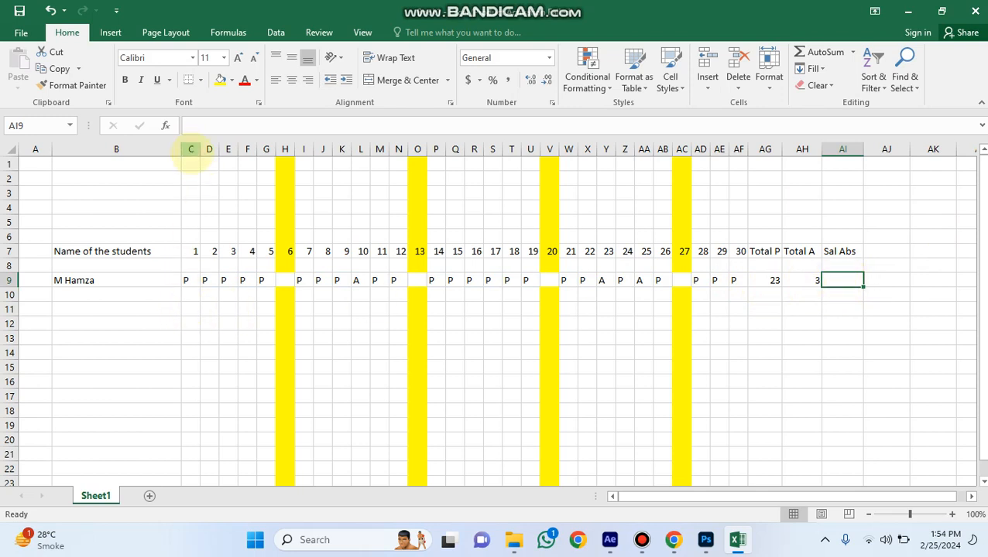
pyautogui.click(190, 148)
pyautogui.rightClick(189, 150)
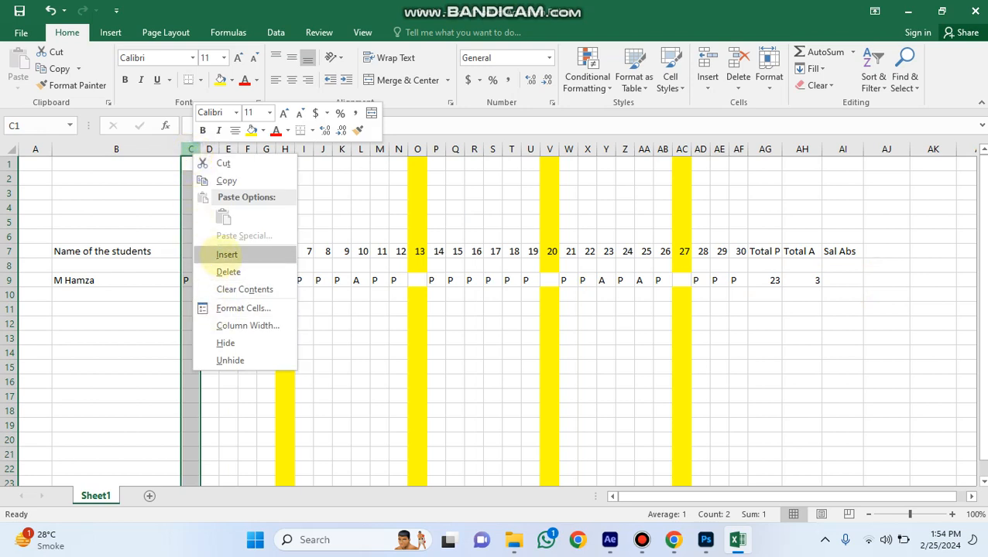
pyautogui.click(227, 255)
pyautogui.click(198, 264)
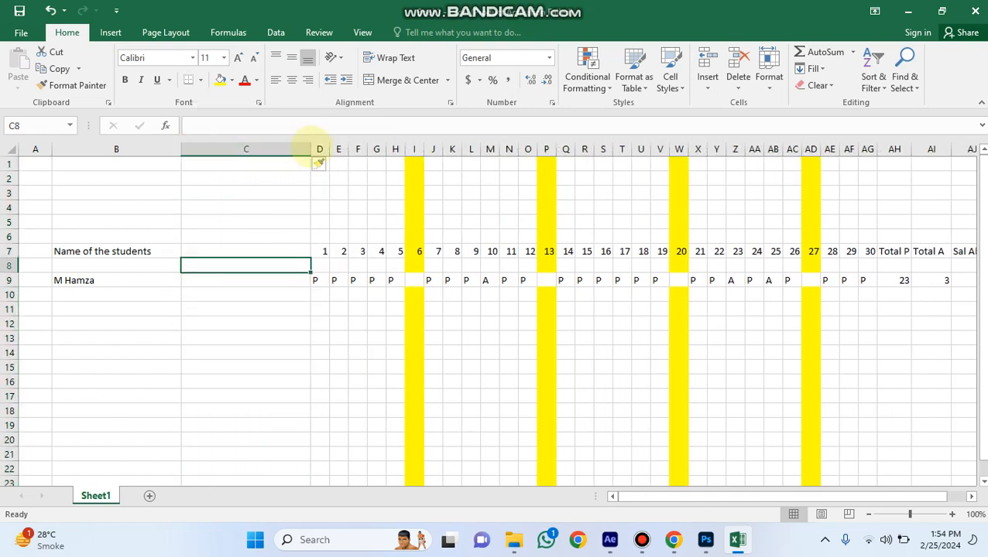
pyautogui.moveTo(311, 149); pyautogui.dragTo(258, 150)
pyautogui.click(261, 173)
# Step: Head the new column Basic Pay in cell C7 and enter 60000 for the first student in C9
pyautogui.click(212, 249)
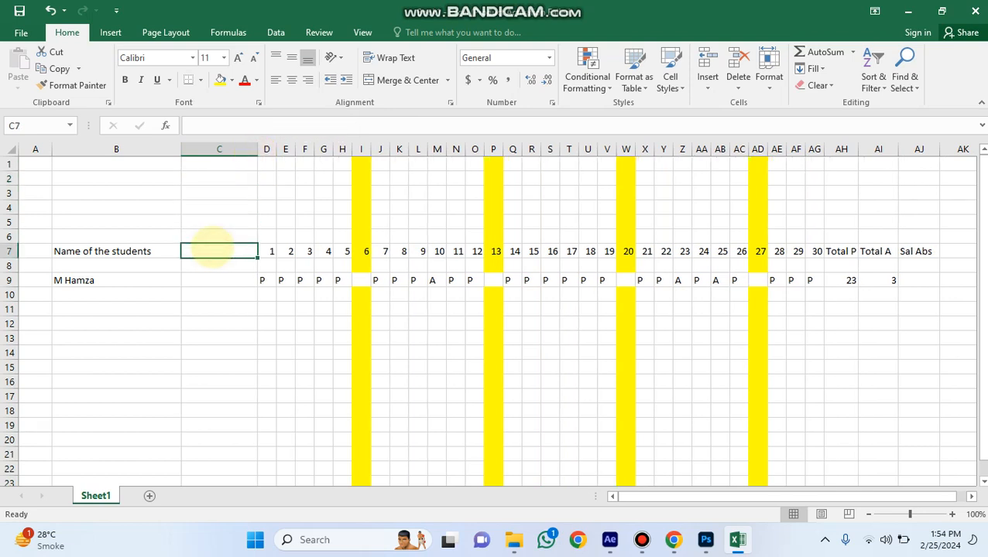
pyautogui.write('Basic')
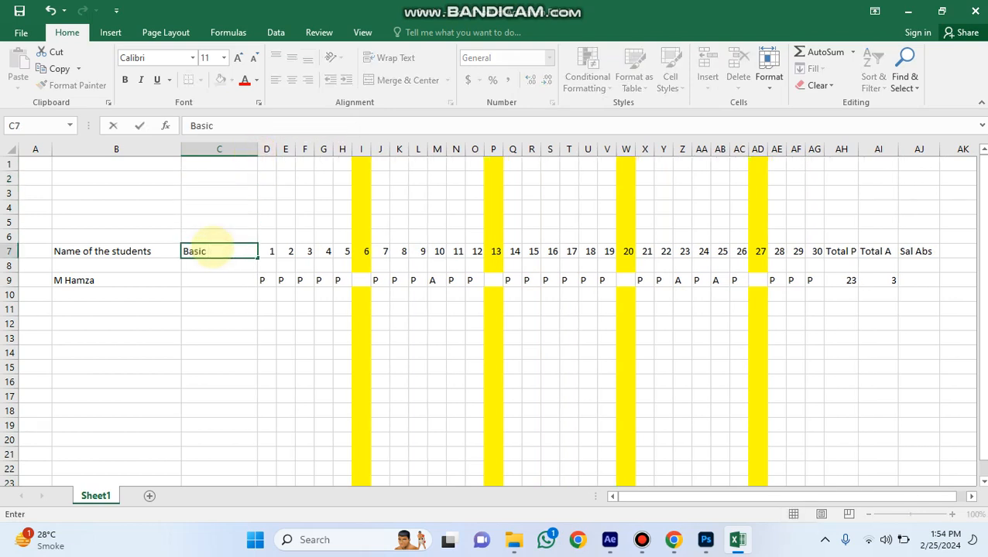
pyautogui.write(' Pay')
pyautogui.click(229, 281)
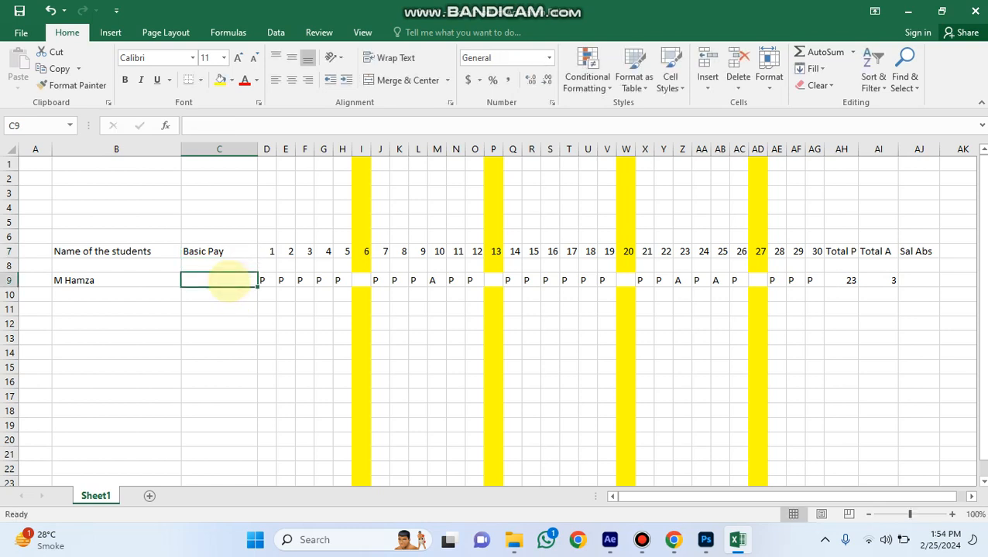
pyautogui.write('60000')
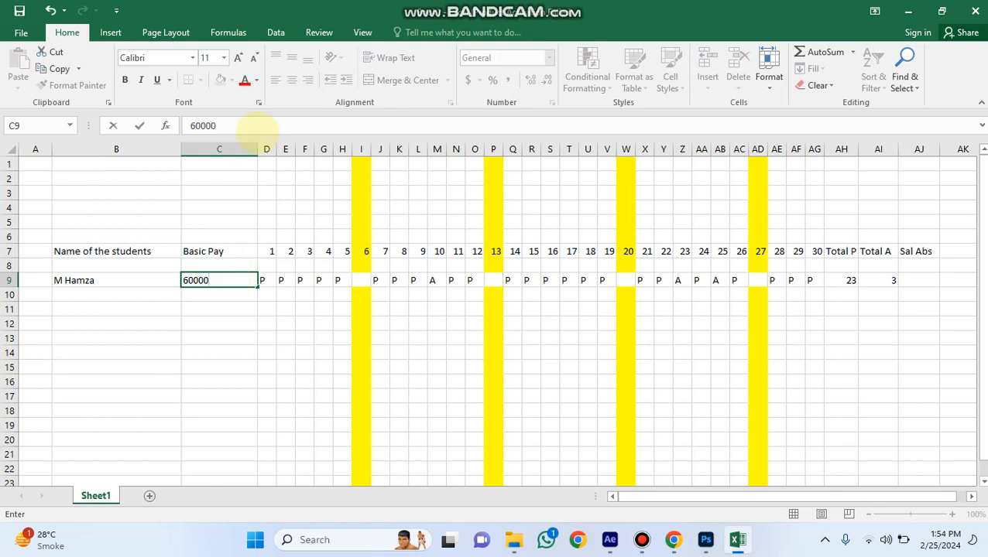
pyautogui.click(647, 281)
# Step: Start the Sal Abs formula in cell AJ9 by dividing the basic pay, beginning with =C9/
pyautogui.click(920, 282)
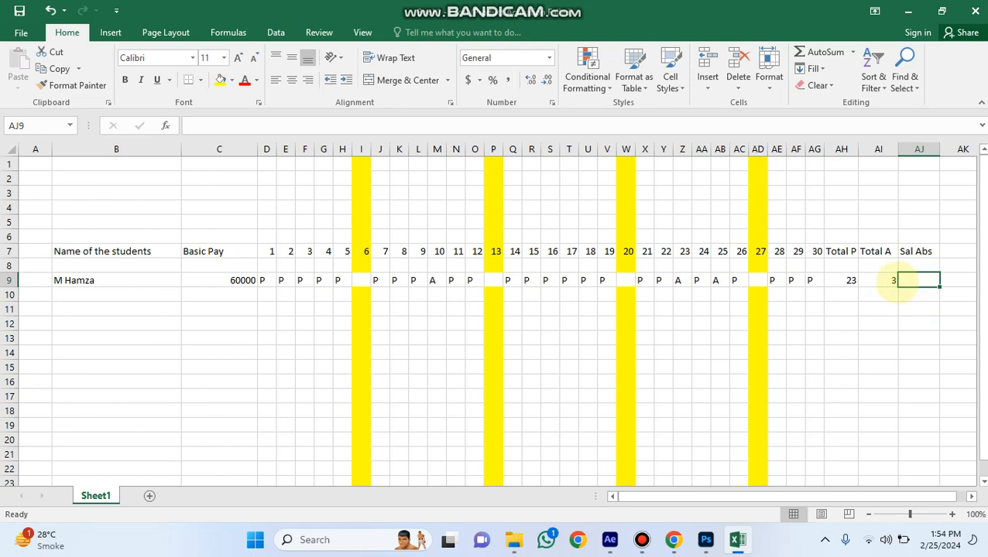
pyautogui.write('=')
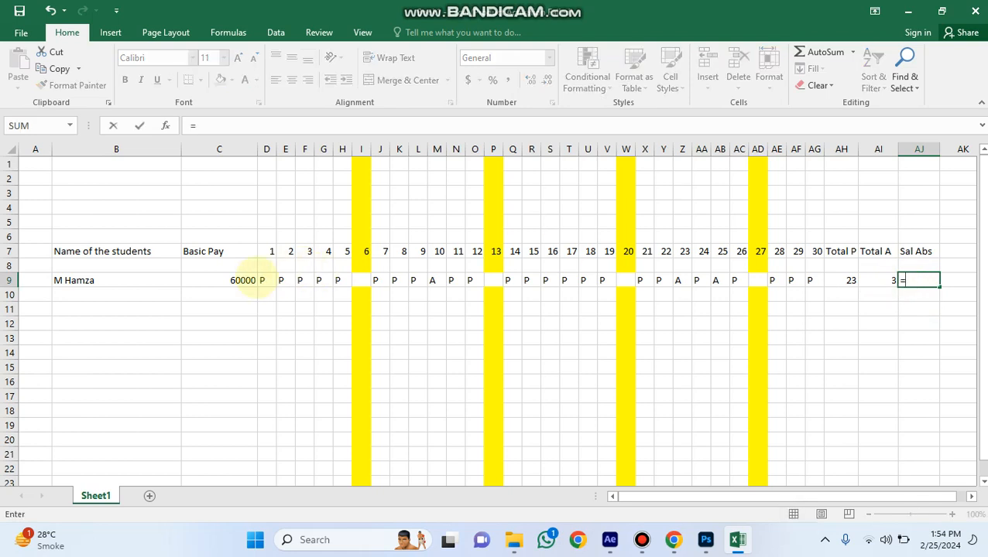
pyautogui.click(225, 280)
pyautogui.write('/')
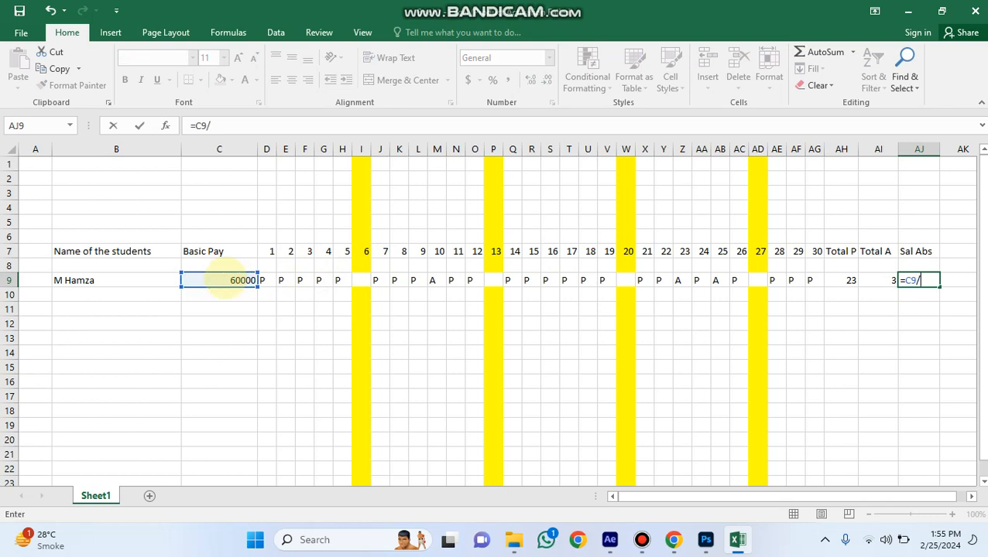